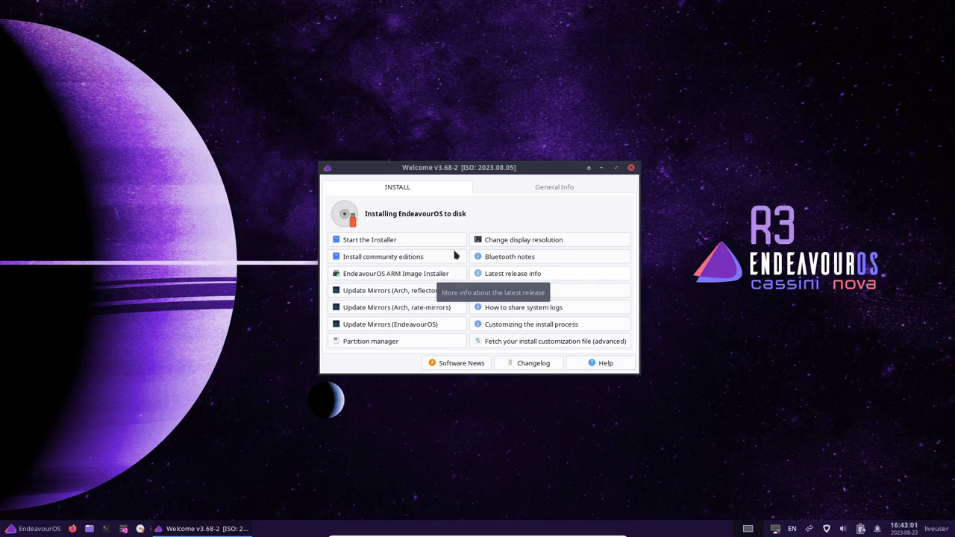
# Step: Launch the EndeavourOS installer in Online mode and continue past the español de España welcome page
pyautogui.click(414, 239)
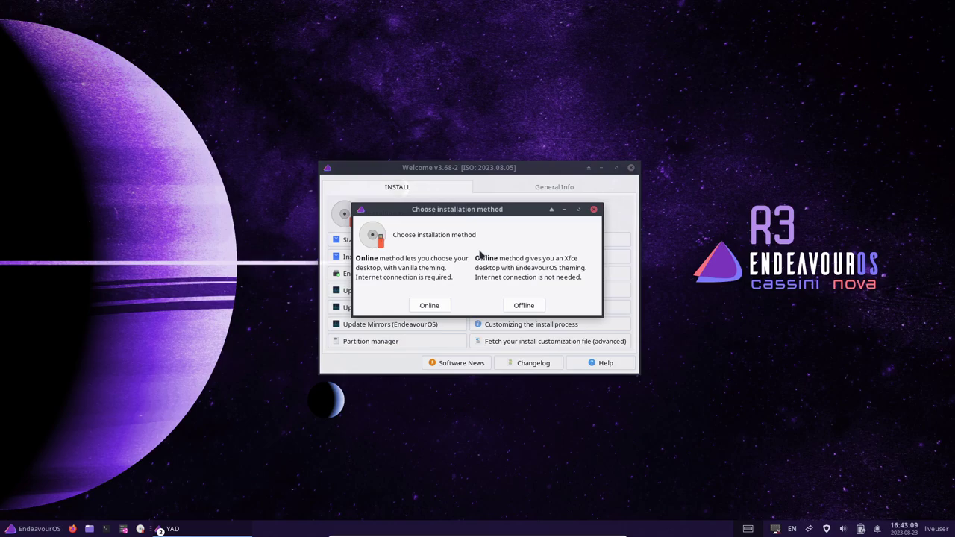
pyautogui.click(438, 305)
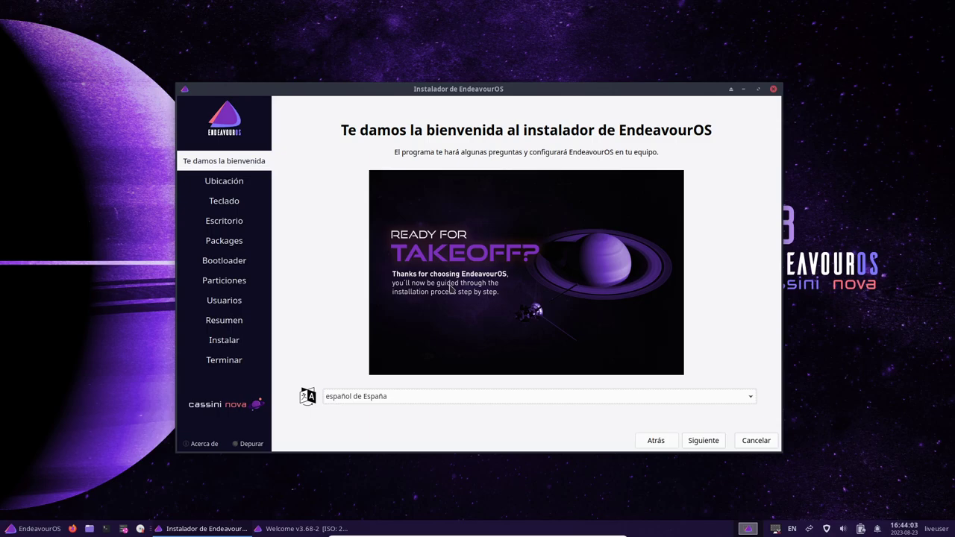
pyautogui.click(703, 440)
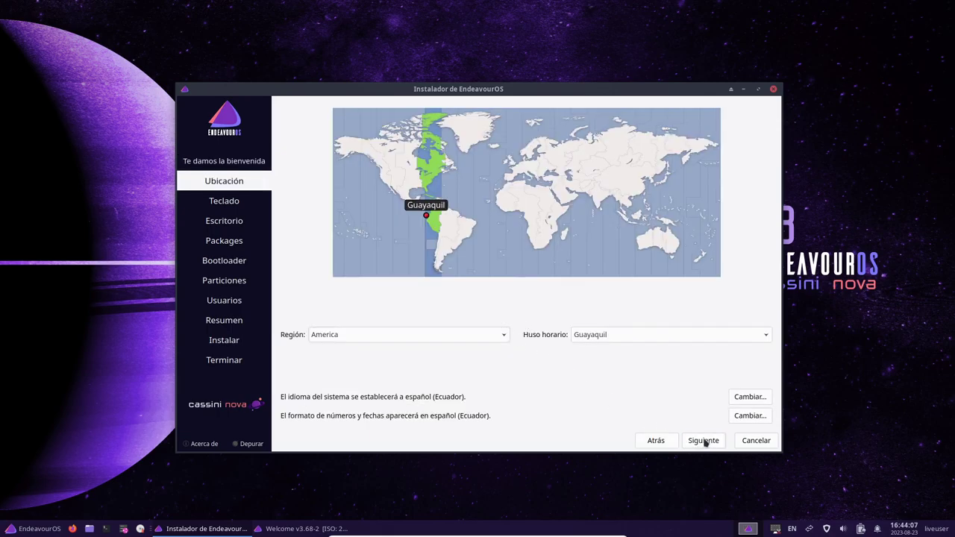
# Step: Accept the location and set the keyboard to English (US), 'English (US, intl., with dead keys)' variant
pyautogui.click(704, 440)
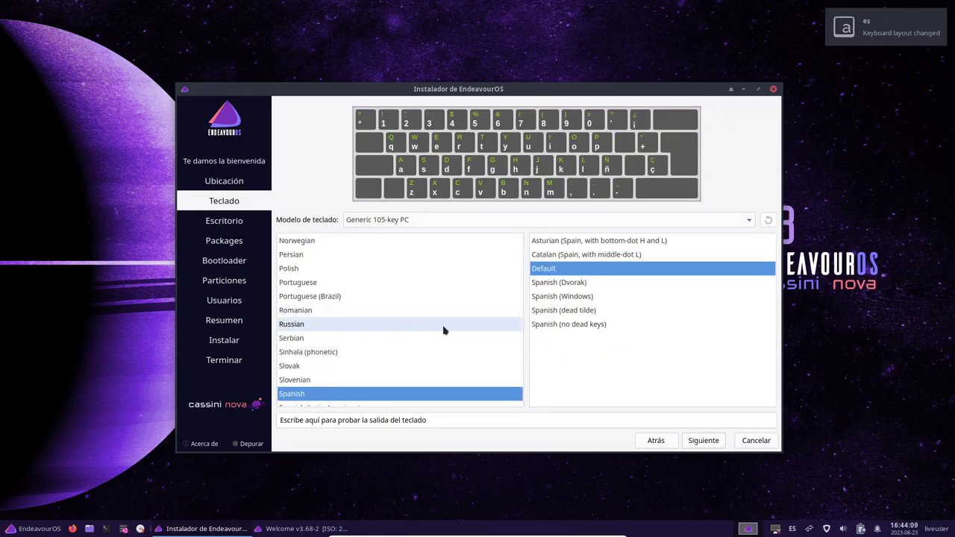
pyautogui.scroll(7, 440, 333)
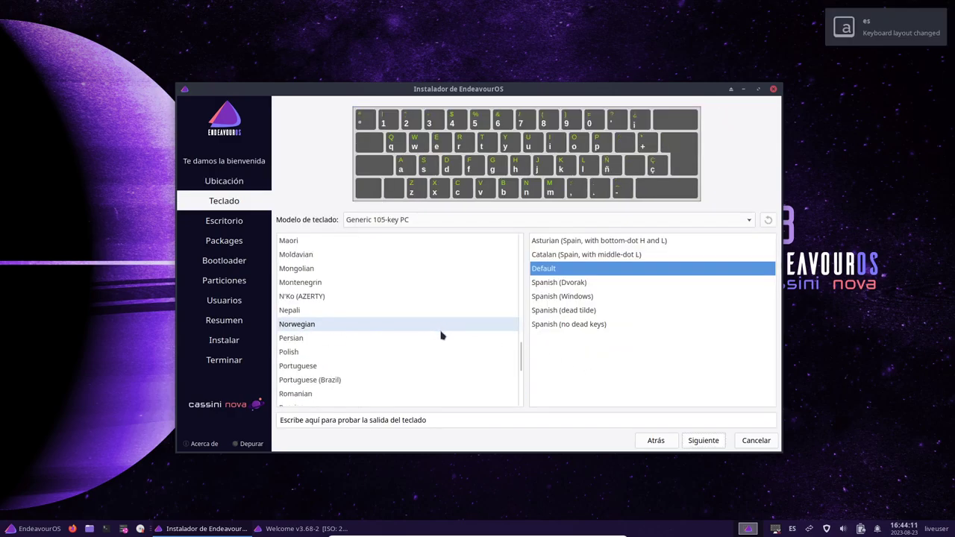
pyautogui.scroll(10, 441, 333)
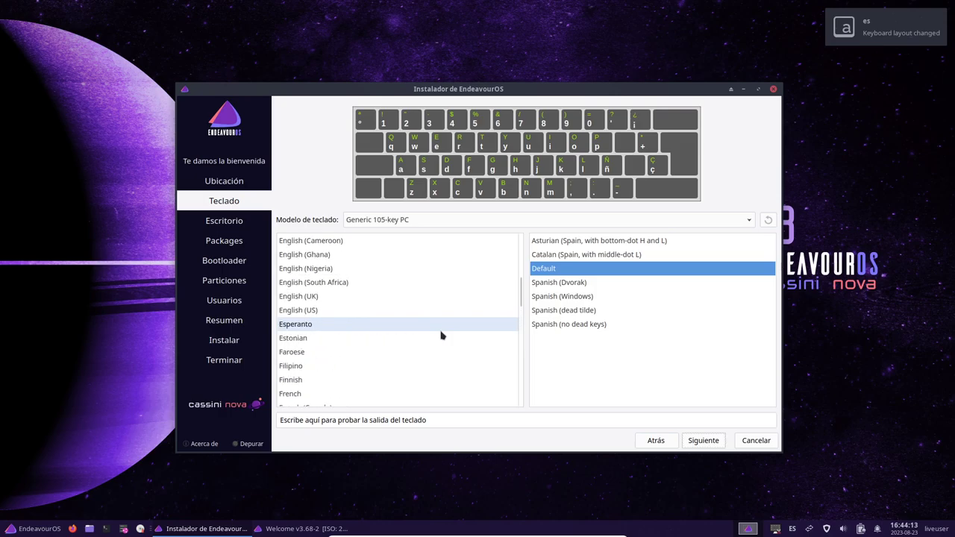
pyautogui.click(316, 311)
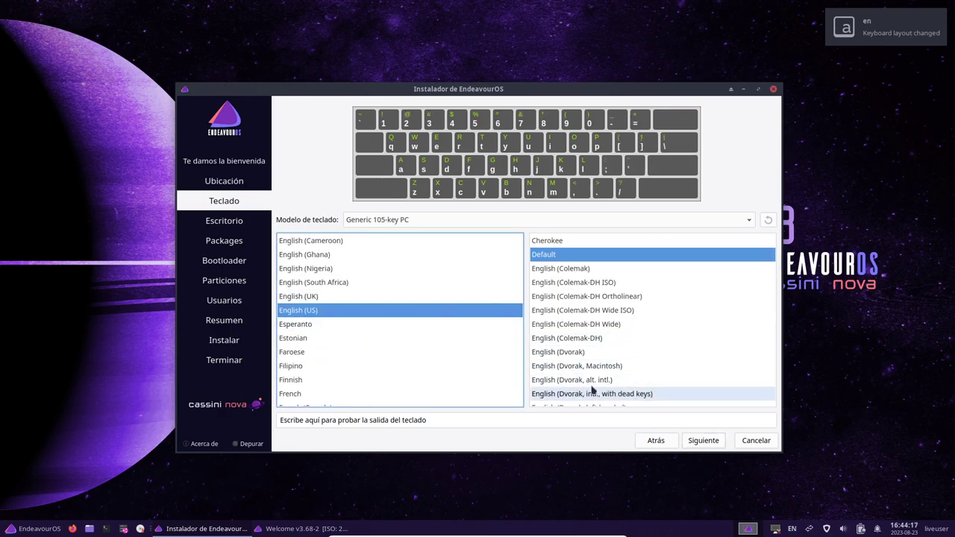
pyautogui.scroll(-1, 635, 364)
pyautogui.scroll(-4, 567, 364)
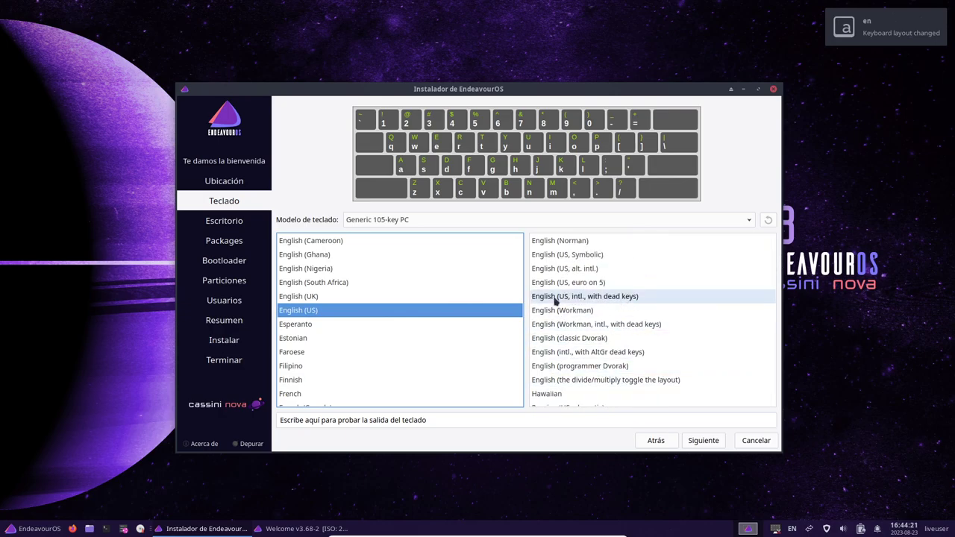
pyautogui.click(595, 298)
pyautogui.click(703, 440)
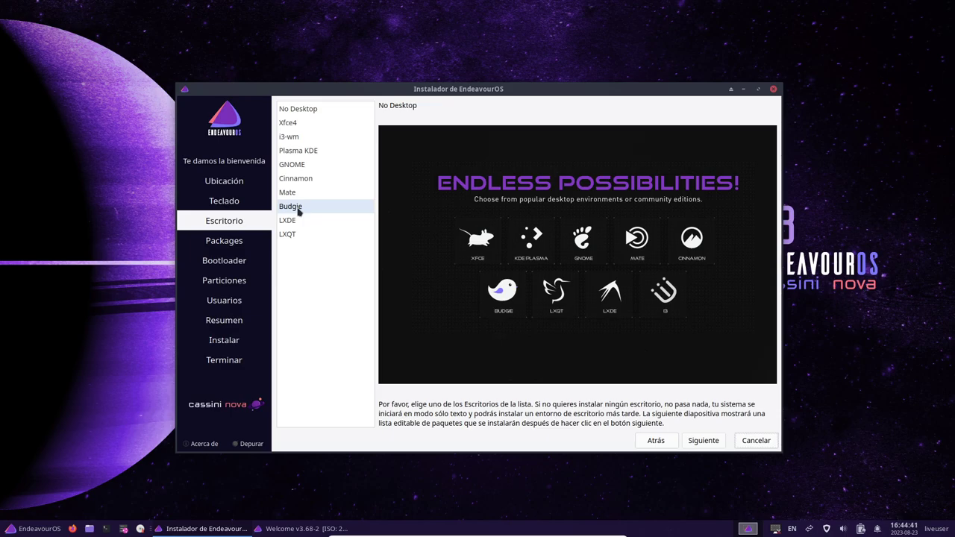
# Step: Choose LXDE as the desktop and browse the Desktop-Base and Firefox package groups
pyautogui.click(297, 221)
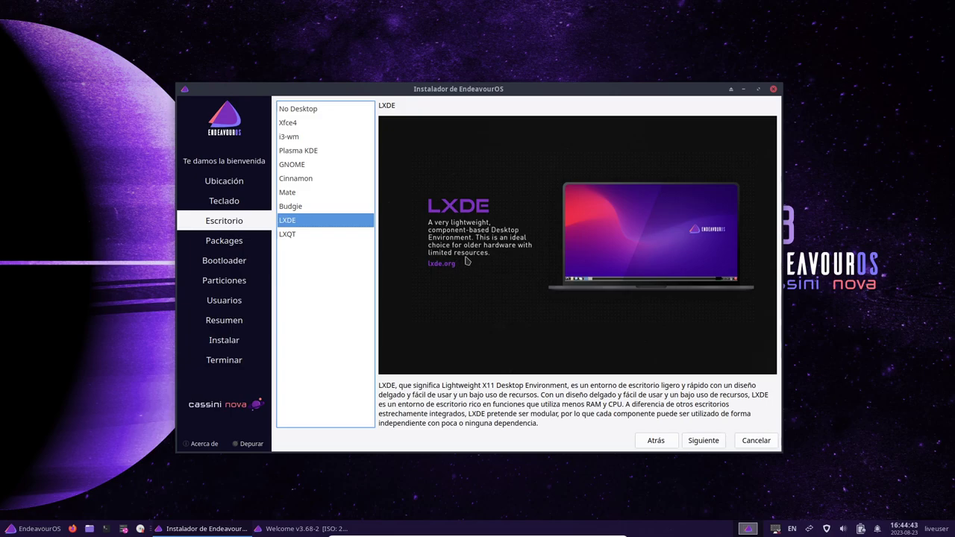
pyautogui.click(702, 443)
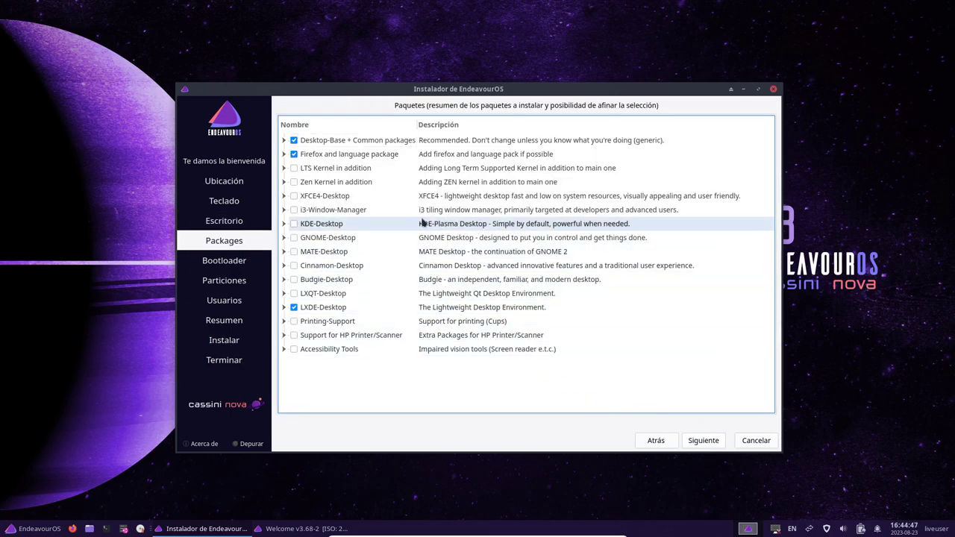
pyautogui.click(283, 140)
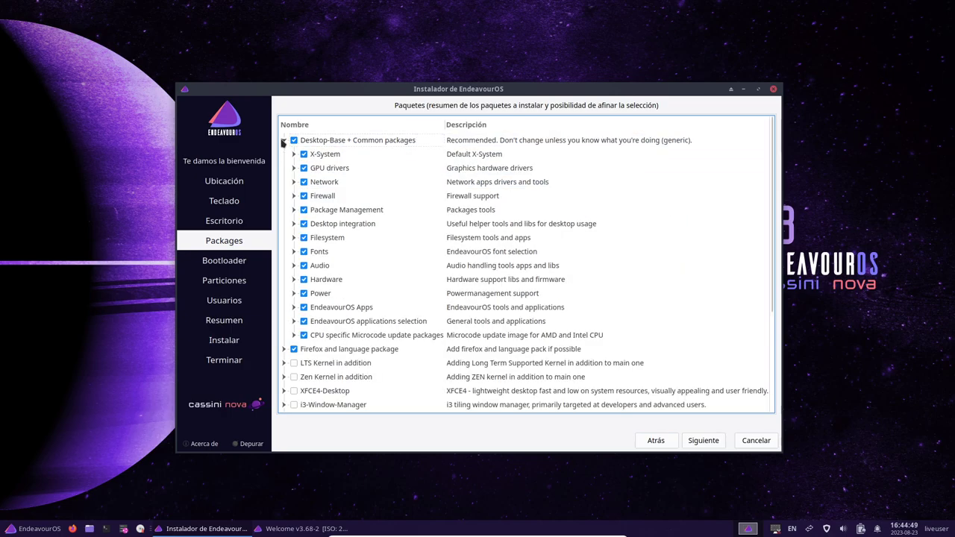
pyautogui.click(283, 141)
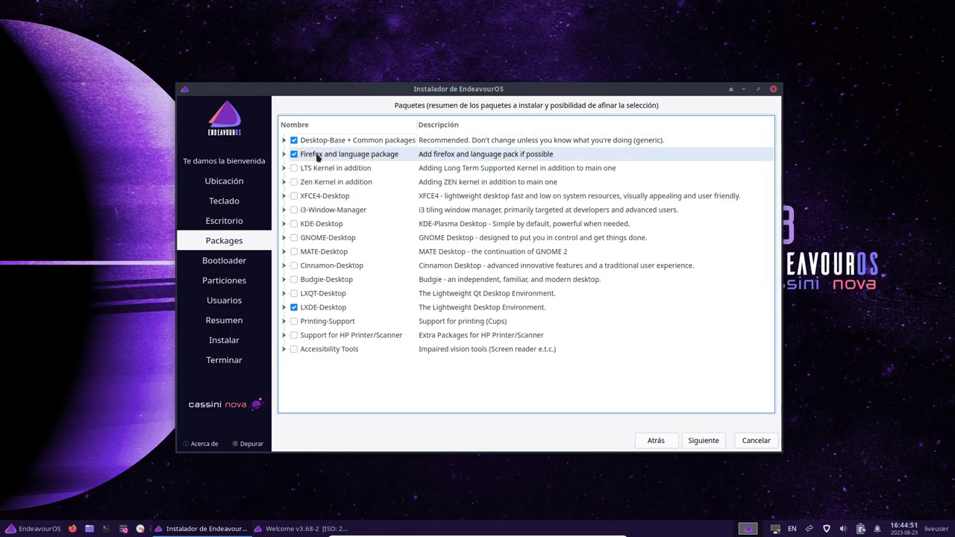
pyautogui.click(284, 154)
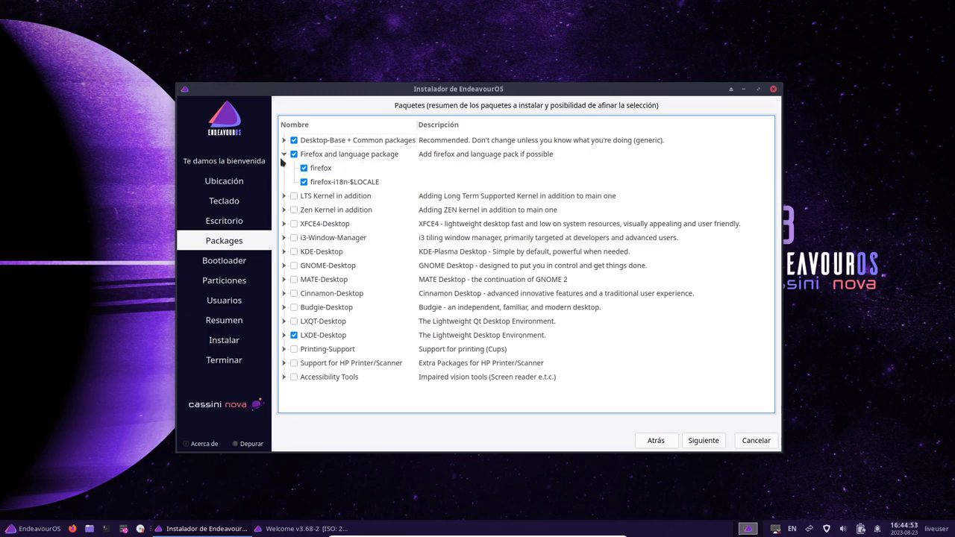
pyautogui.click(284, 154)
# Step: Expand the LXDE-Desktop group and exclude gnome-screenshot from installation
pyautogui.click(283, 307)
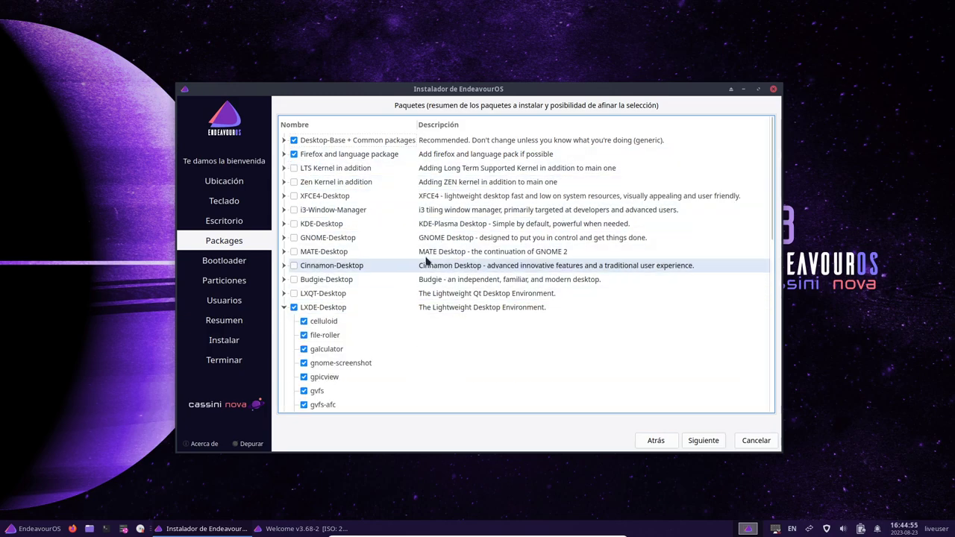
pyautogui.scroll(-2, 419, 269)
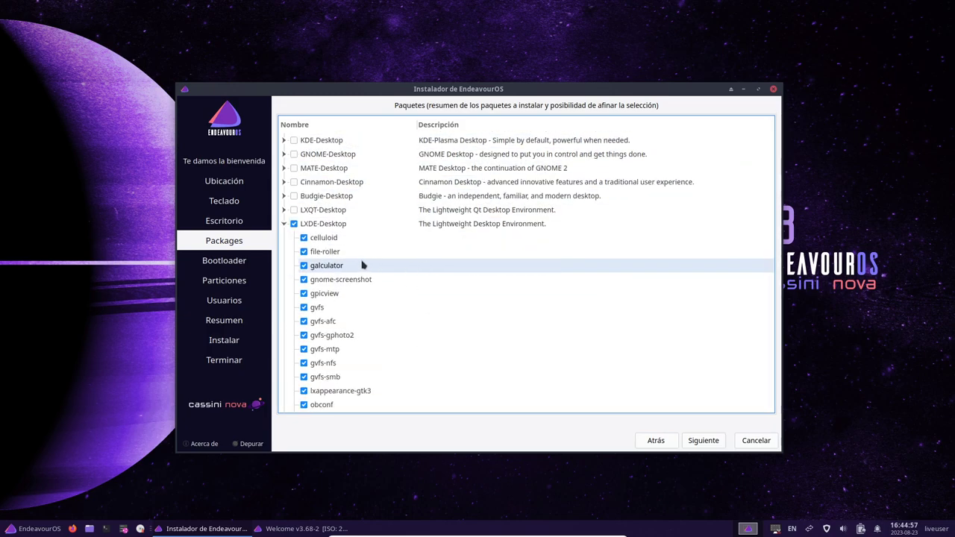
pyautogui.scroll(-1, 404, 239)
pyautogui.scroll(-1, 403, 241)
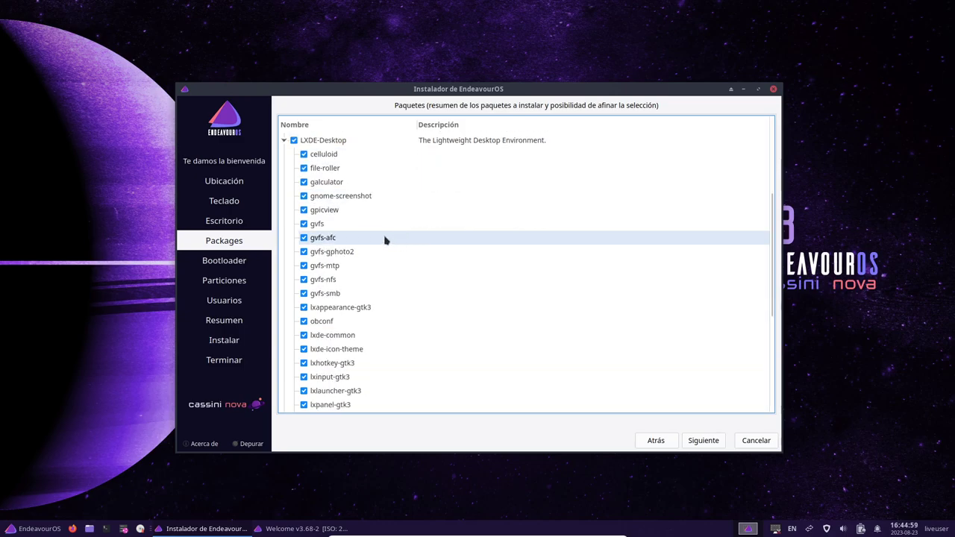
pyautogui.scroll(-2, 355, 294)
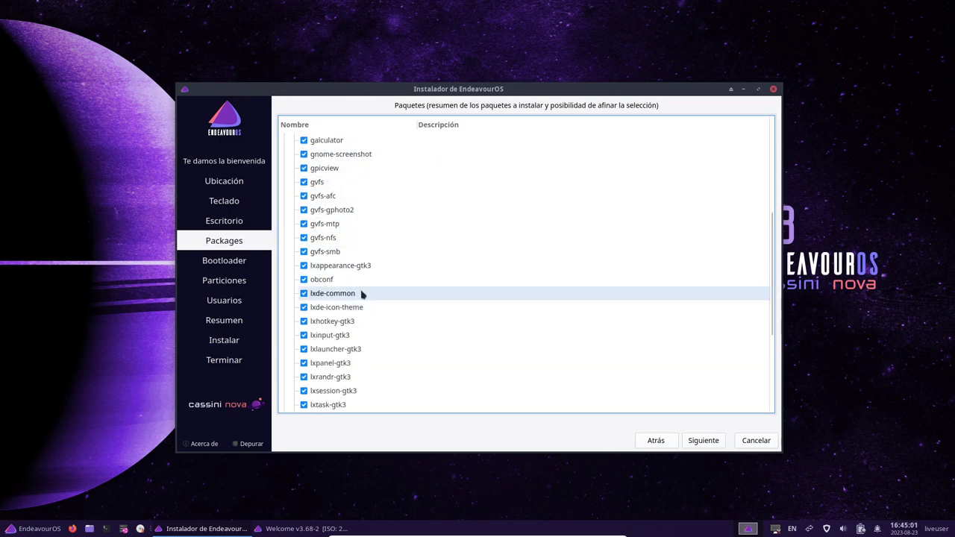
pyautogui.scroll(2, 362, 294)
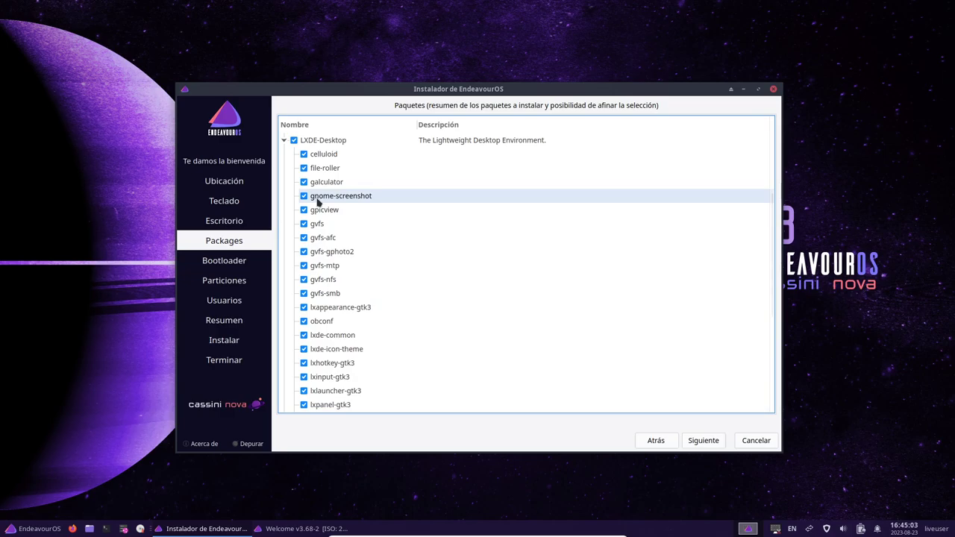
pyautogui.click(388, 197)
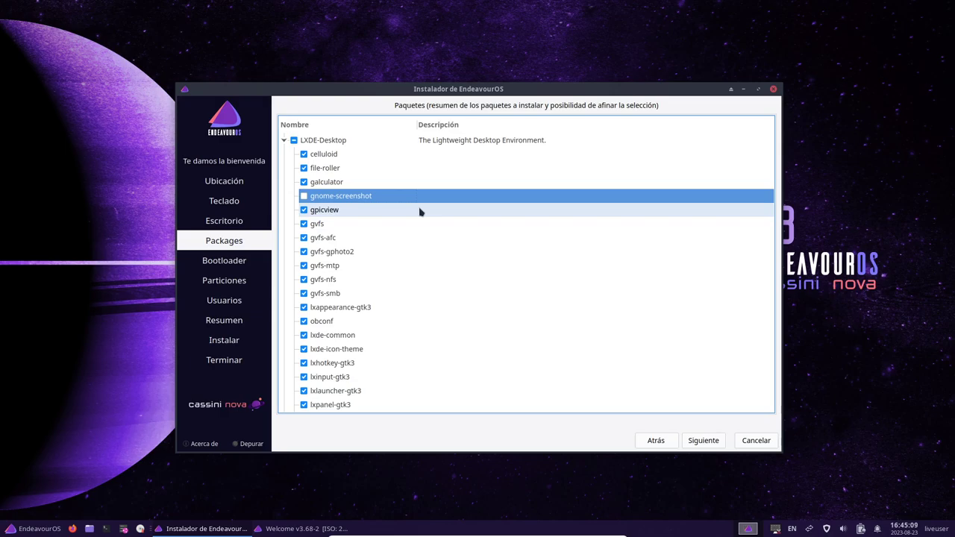
# Step: Exclude file-roller, celluloid and xed from the LXDE-Desktop packages
pyautogui.click(303, 167)
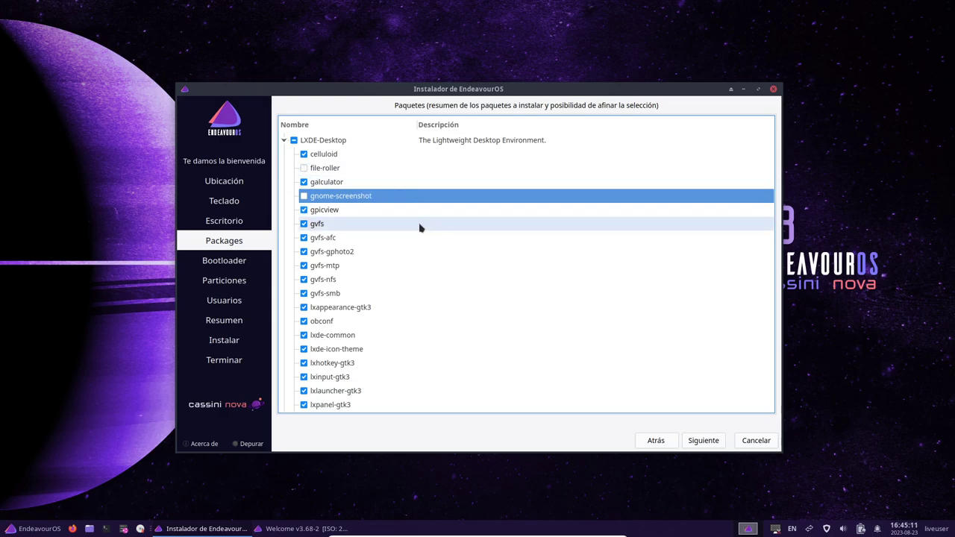
pyautogui.click(303, 154)
pyautogui.scroll(-1, 408, 224)
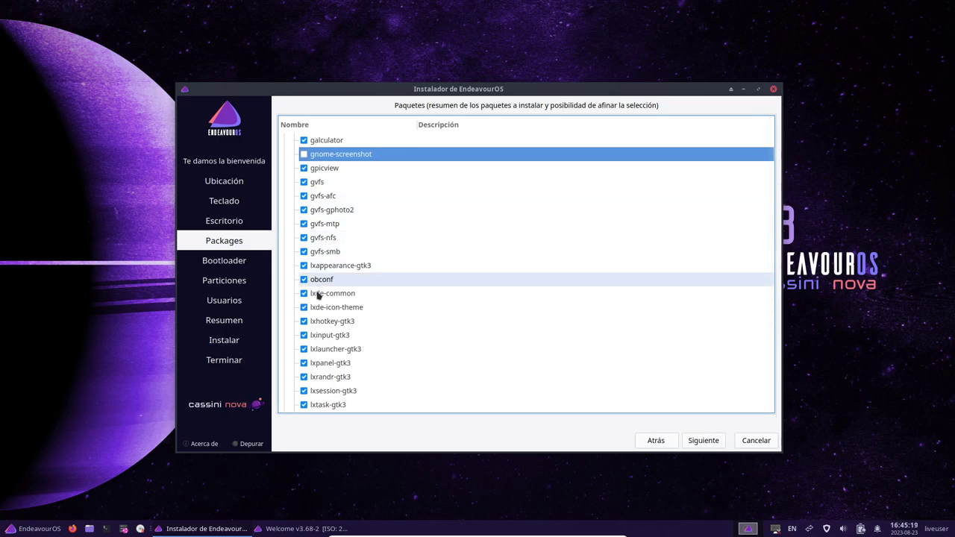
pyautogui.scroll(-2, 393, 295)
pyautogui.scroll(-2, 393, 295)
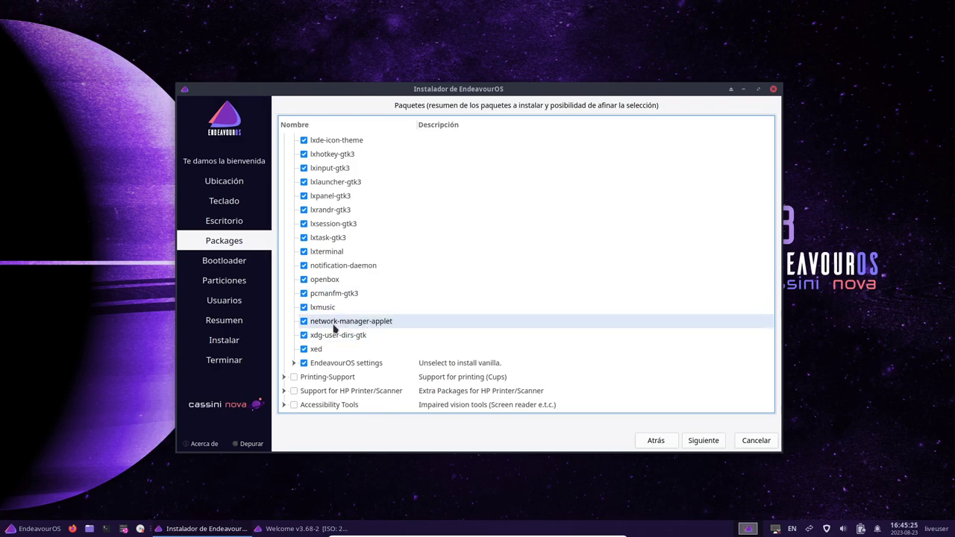
pyautogui.click(303, 349)
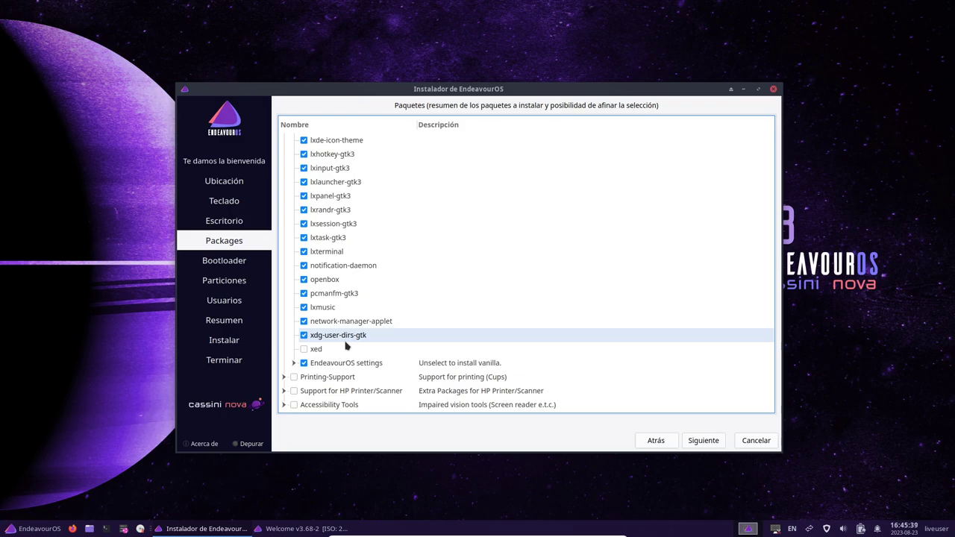
# Step: Leave package selection and settle on the Bootloader step with GRUB 2 enabled
pyautogui.scroll(6, 439, 292)
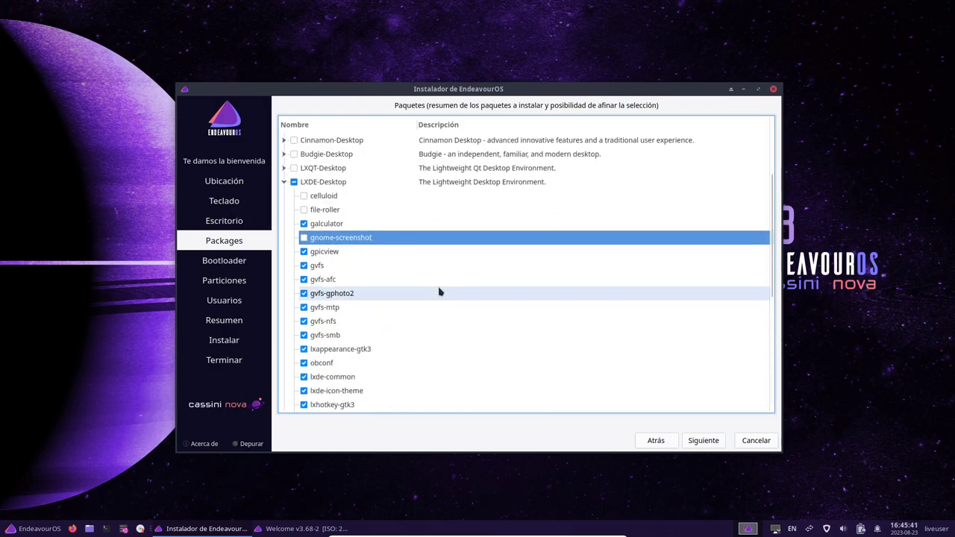
pyautogui.scroll(-6, 439, 292)
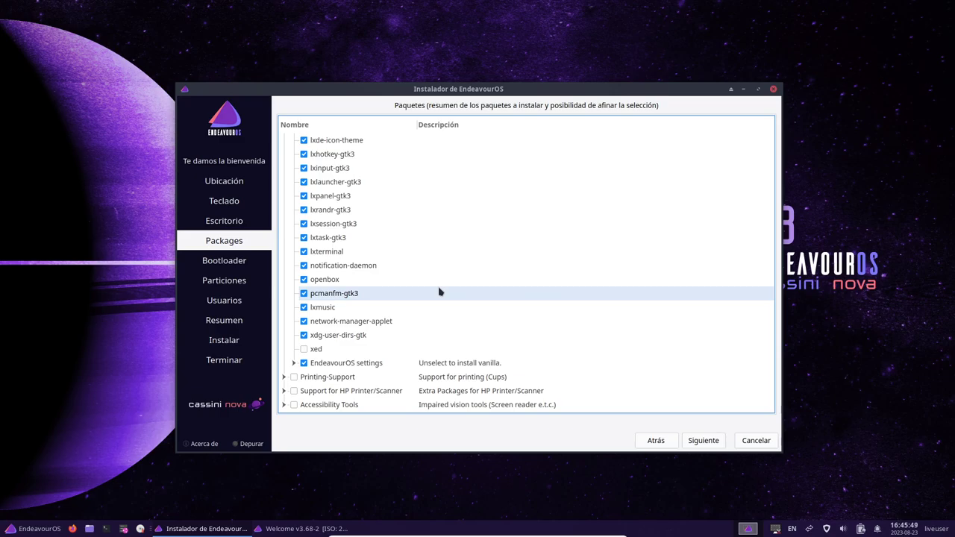
pyautogui.click(708, 445)
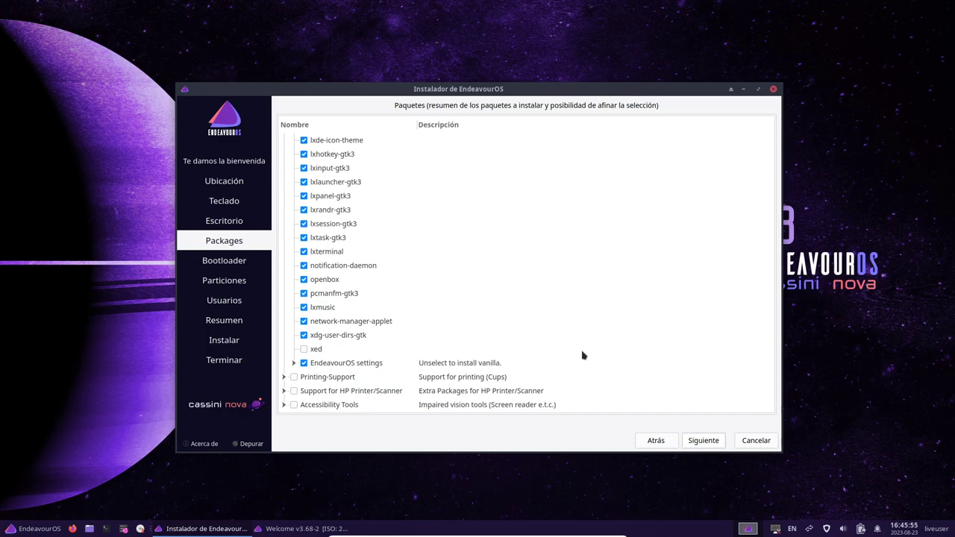
pyautogui.click(707, 441)
pyautogui.click(652, 441)
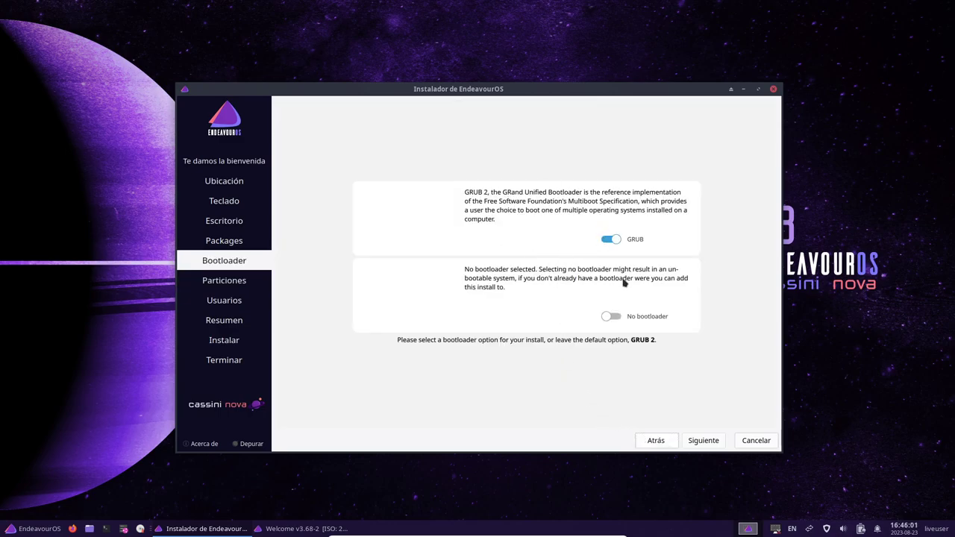
# Step: Set partitioning to erase the whole disk, with ext4 and Con «swap» (y con hibernación)
pyautogui.click(708, 441)
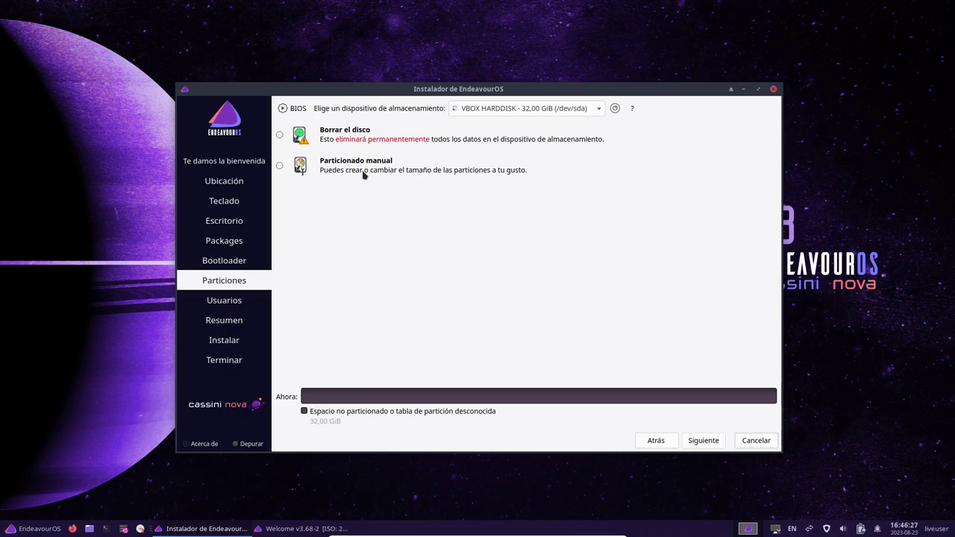
pyautogui.click(280, 135)
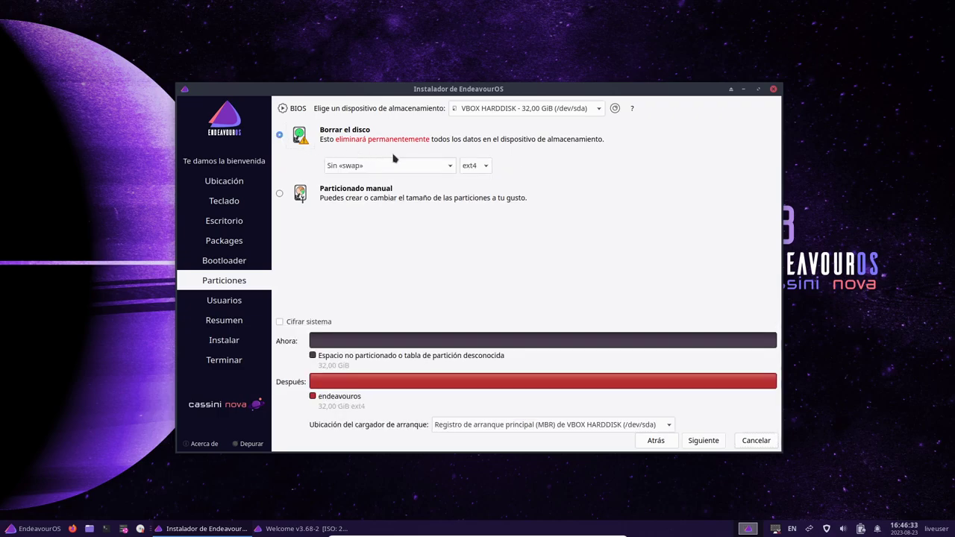
pyautogui.click(399, 166)
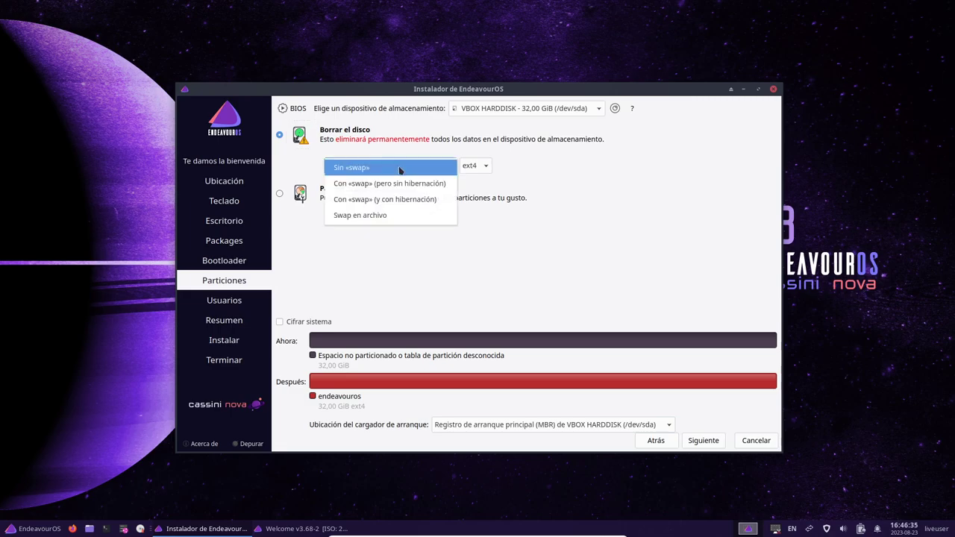
pyautogui.click(402, 200)
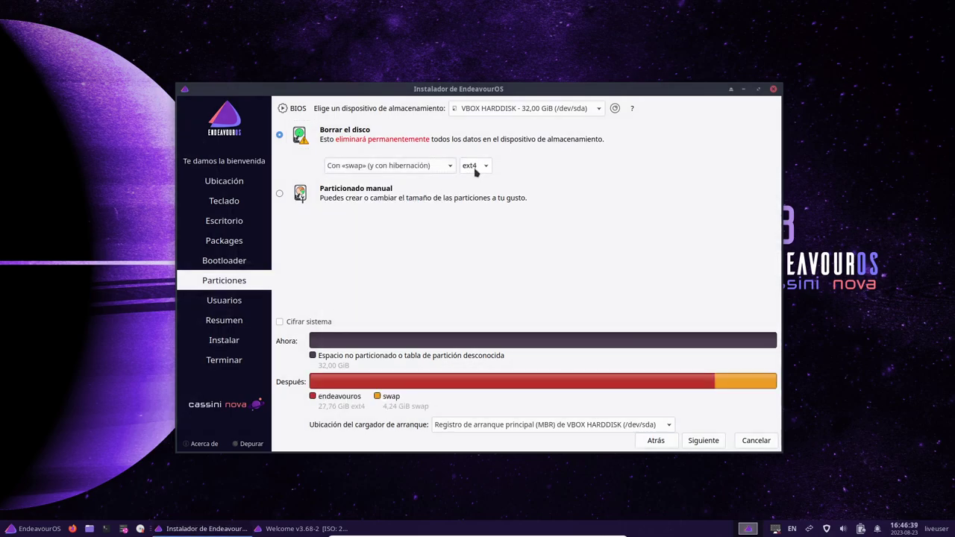
pyautogui.click(475, 171)
pyautogui.click(475, 171)
# Step: Enter the user's full name, adjust the computer name, and type and confirm the account password
pyautogui.click(712, 442)
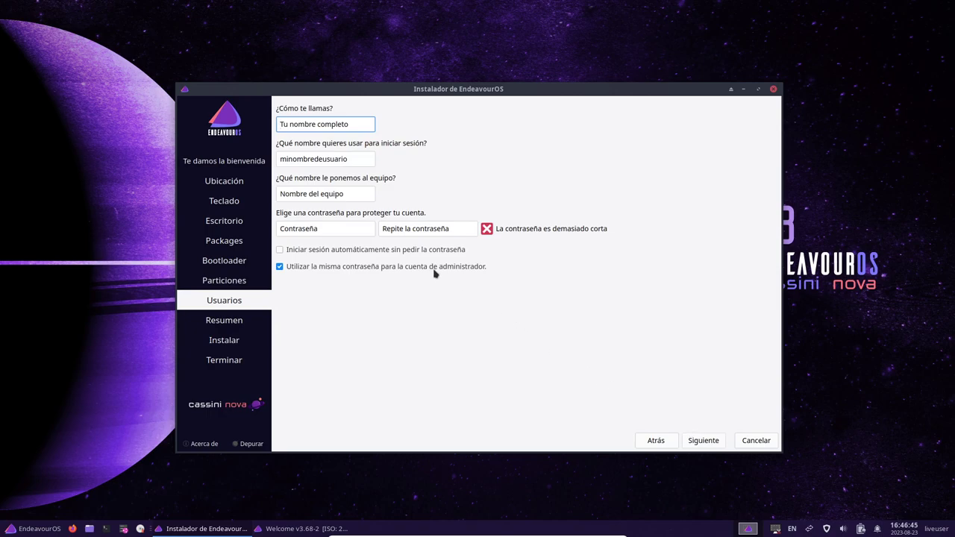
pyautogui.write('Libre')
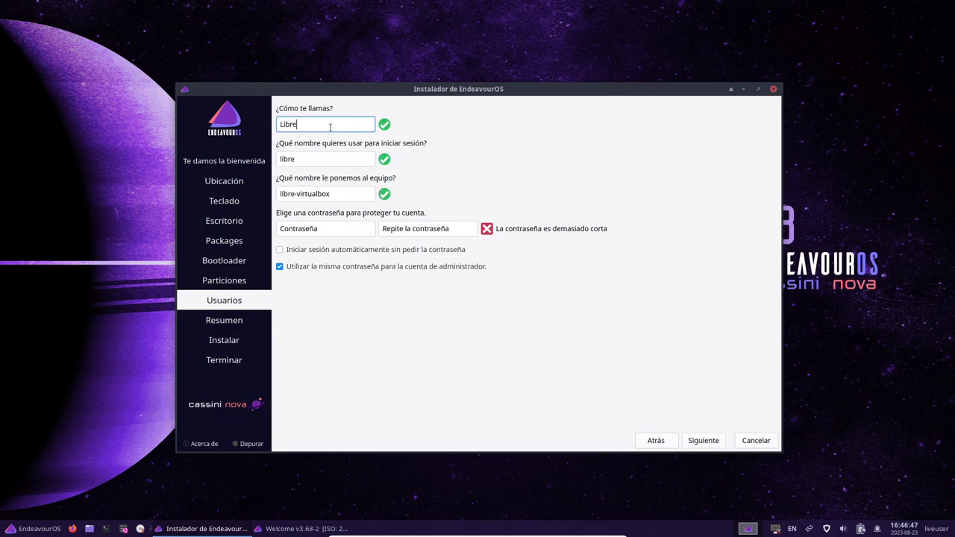
pyautogui.write('Byte')
pyautogui.click(326, 195)
pyautogui.click(341, 228)
pyautogui.write('123')
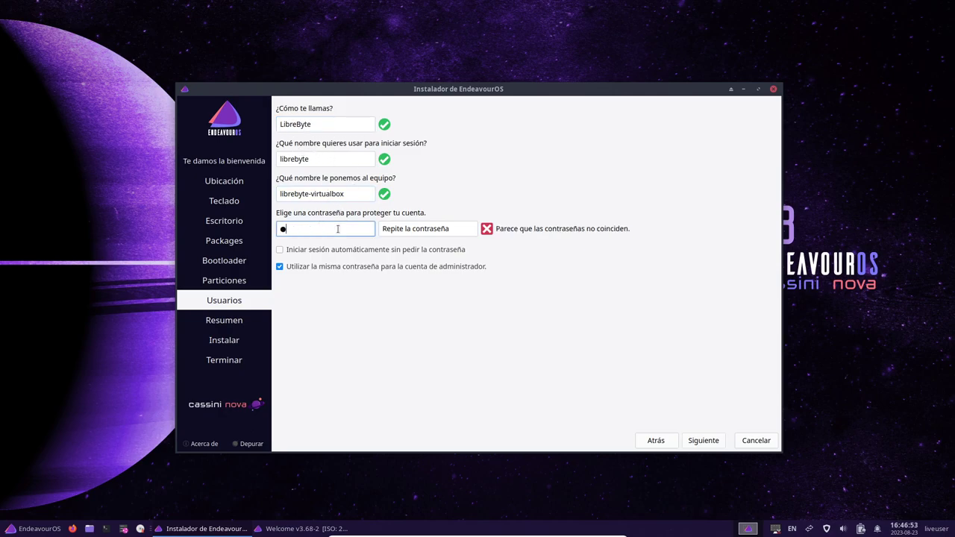
pyautogui.click(417, 227)
pyautogui.write('123')
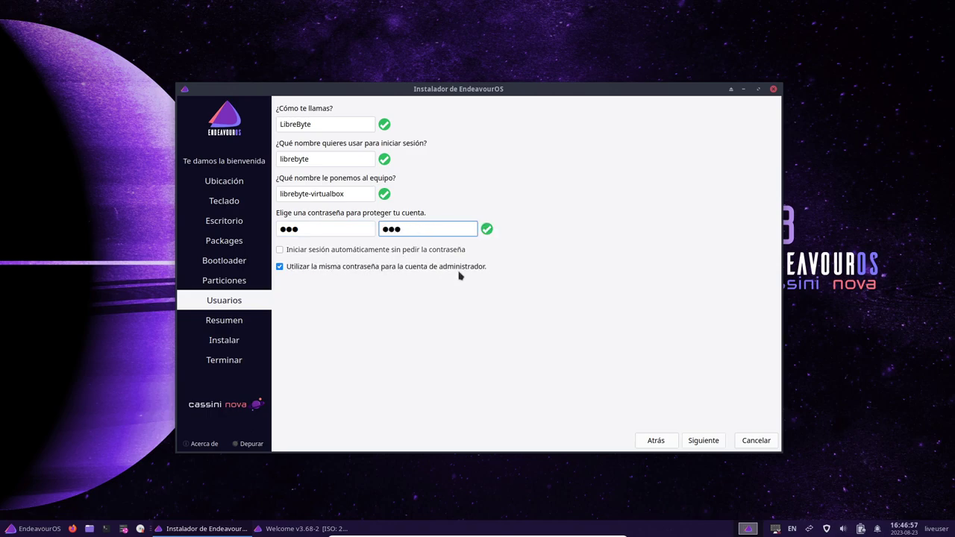
pyautogui.click(703, 441)
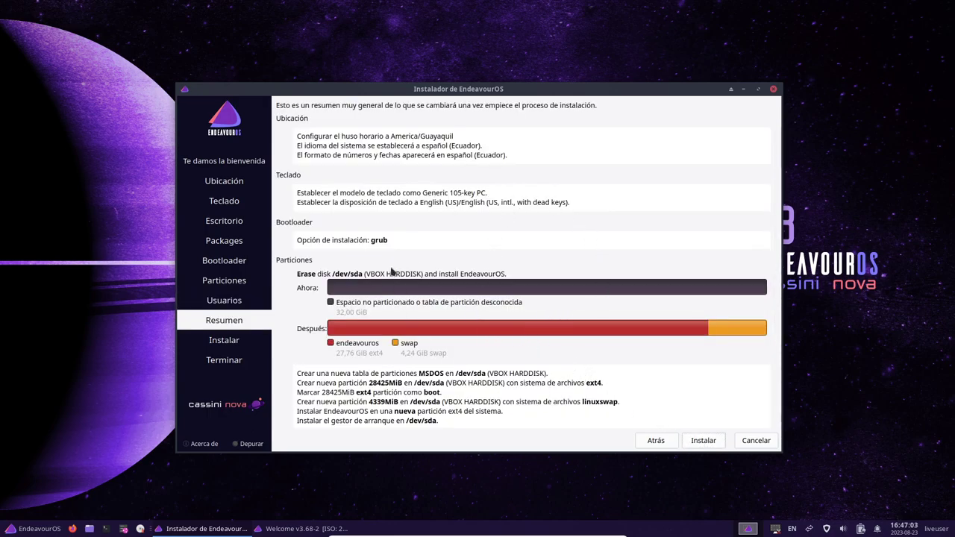
# Step: Start the installation with Instalar and confirm with Instalar ahora
pyautogui.click(705, 441)
pyautogui.click(450, 278)
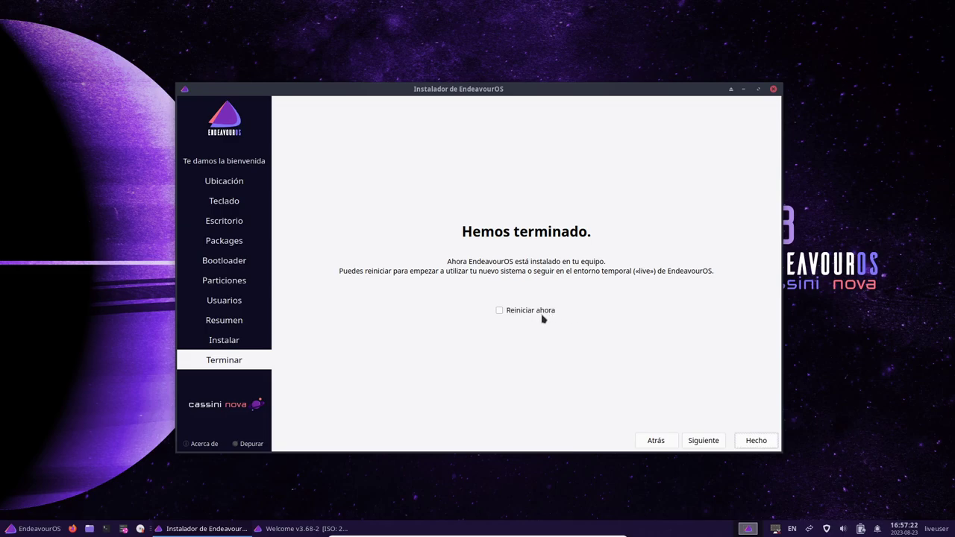
# Step: Tick Reiniciar ahora and finish the installer with Hecho to reboot
pyautogui.click(540, 312)
pyautogui.click(762, 446)
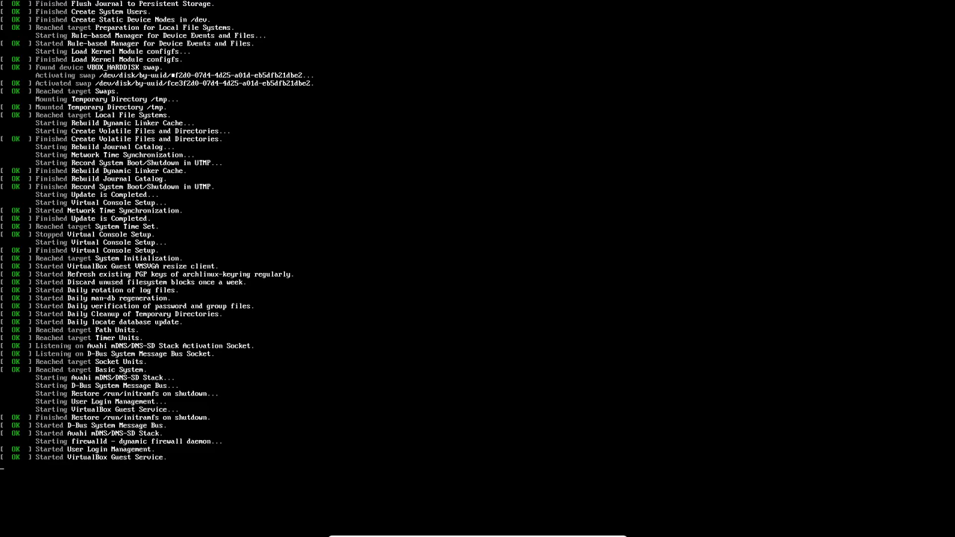
# Step: Force-quit the unresponsive VirtualBox window via the application switcher
pyautogui.hotkey('alt', 'Tab')
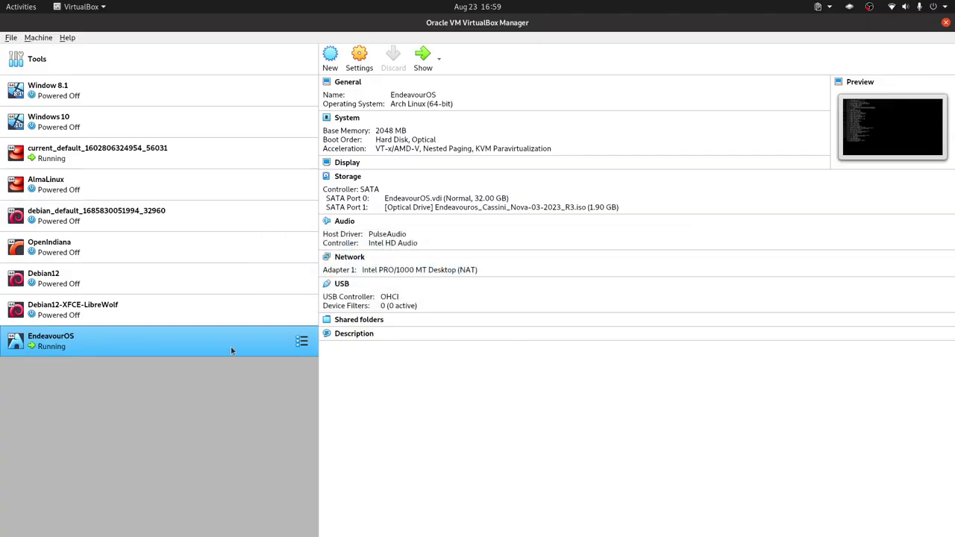
pyautogui.doubleClick(220, 341)
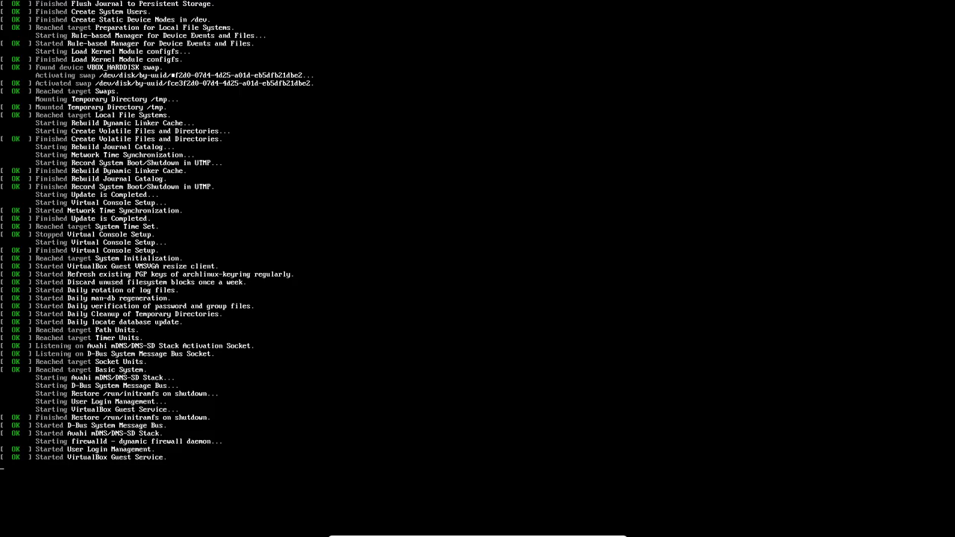
pyautogui.hotkey('alt', 'Tab')
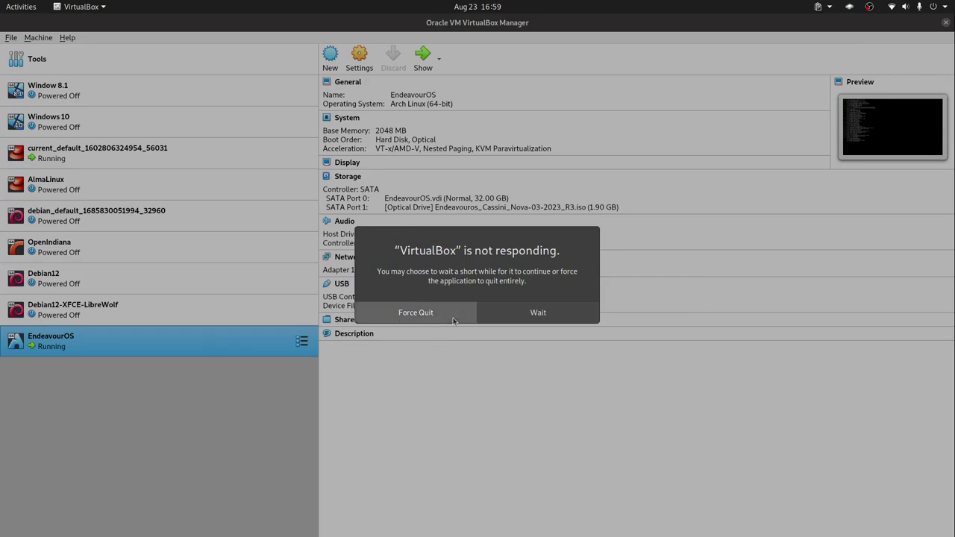
pyautogui.click(415, 312)
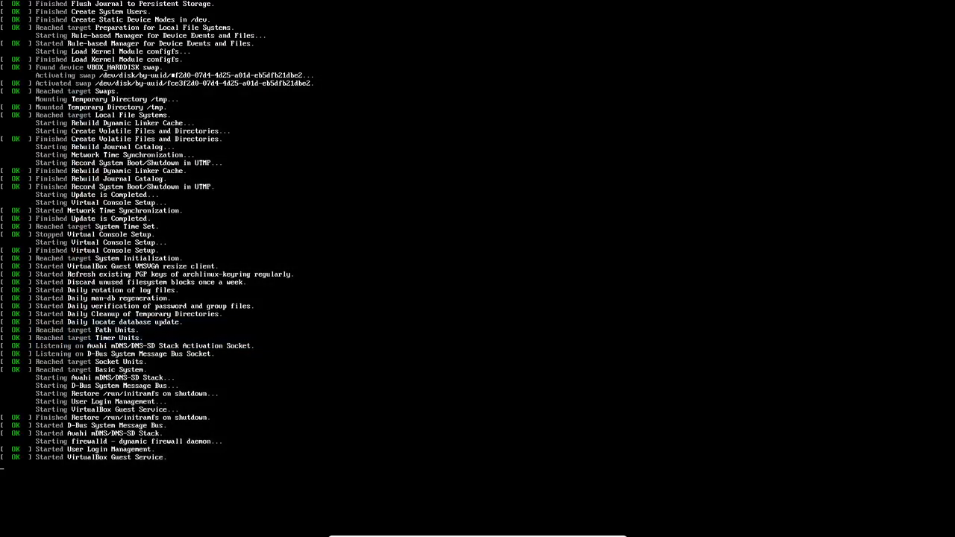
pyautogui.hotkey('alt', 'Tab')
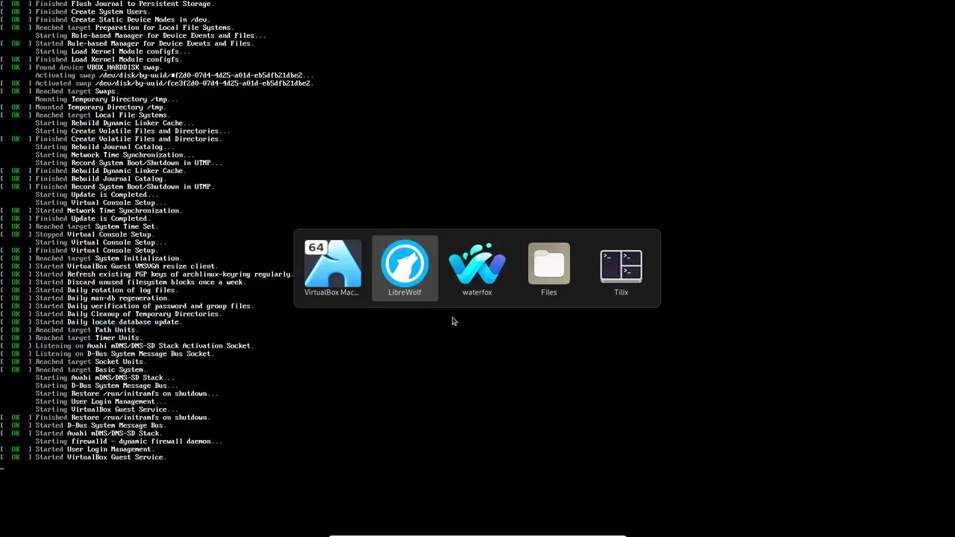
pyautogui.click(378, 318)
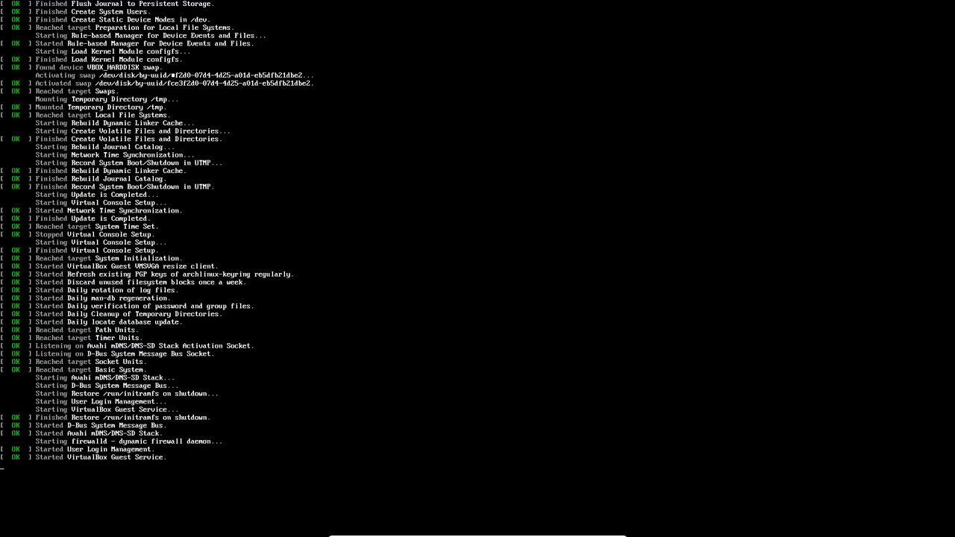
pyautogui.hotkey('alt', 'Tab')
pyautogui.click(433, 360)
# Step: Relaunch VirtualBox by searching 'virtu' in the activities overview
pyautogui.press('super')
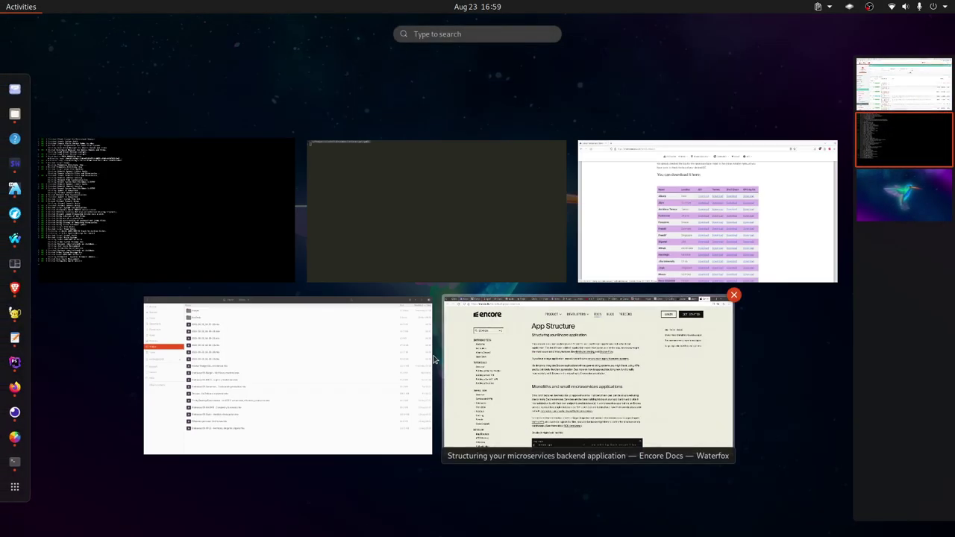
pyautogui.click(422, 35)
pyautogui.write('virtu')
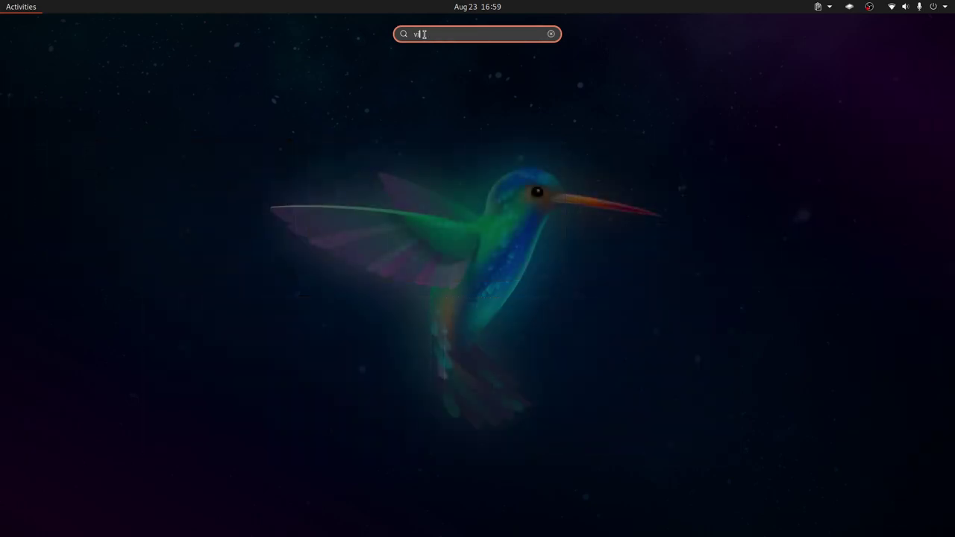
pyautogui.click(432, 82)
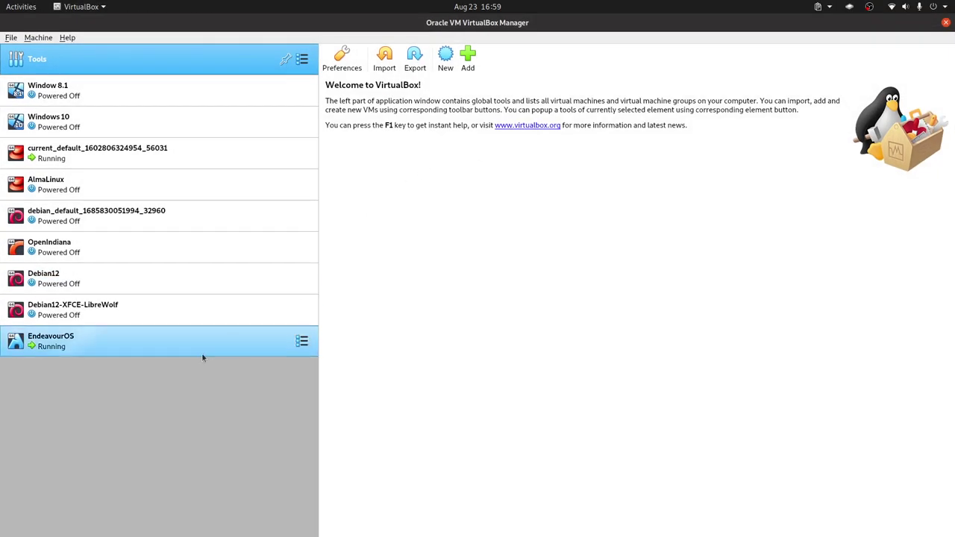
# Step: Select the EndeavourOS entry in the VirtualBox Manager machine list
pyautogui.click(212, 343)
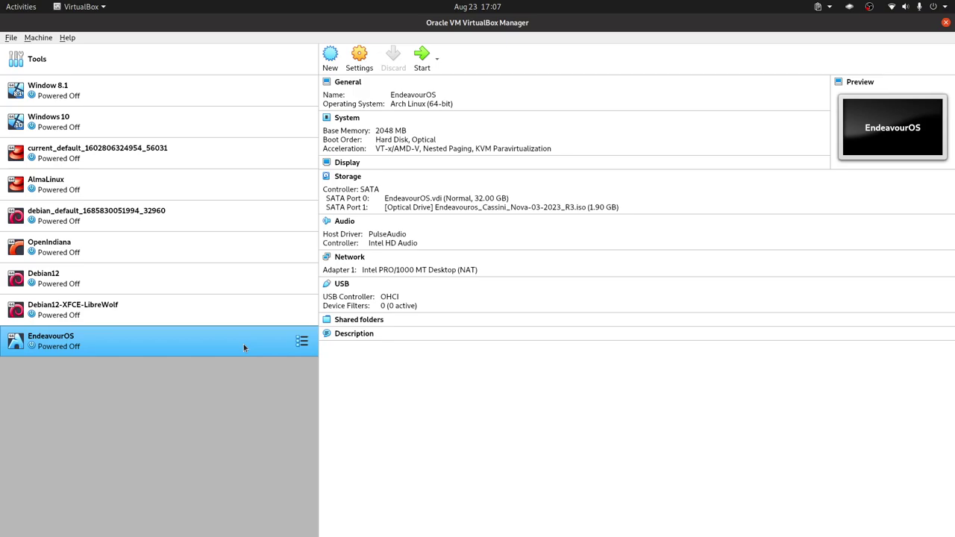
# Step: Start the EndeavourOS virtual machine and boot the default GRUB entry straight to the login screen
pyautogui.doubleClick(239, 340)
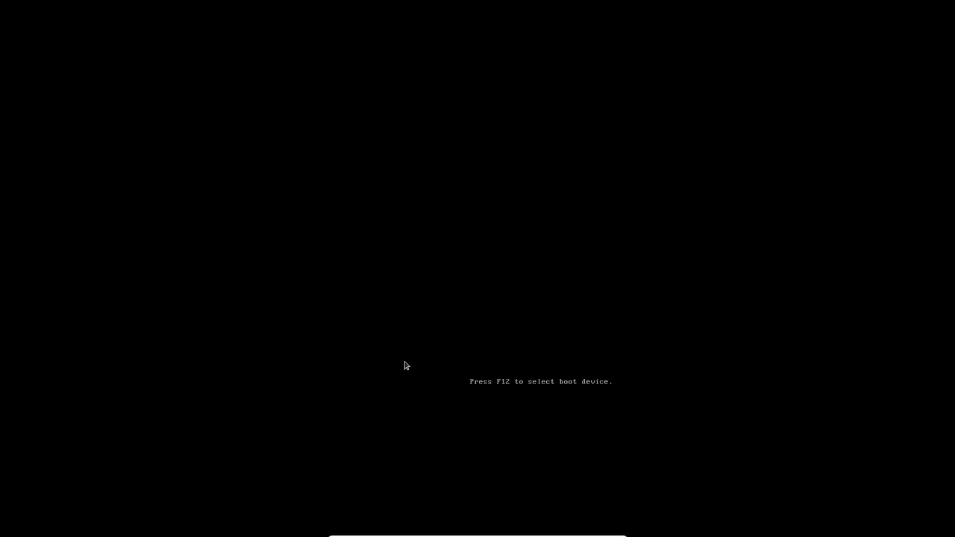
pyautogui.press('Return')
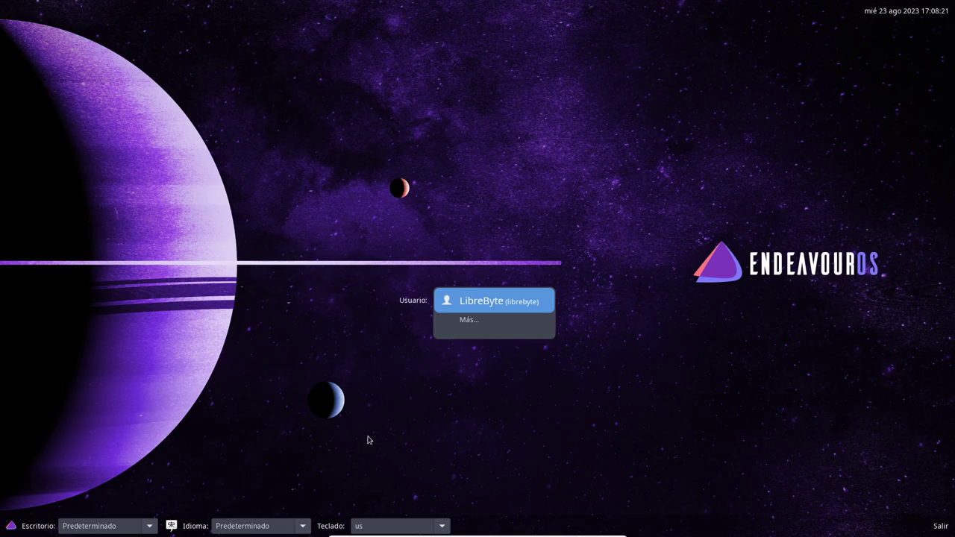
# Step: Keep the default desktop session, language and us keyboard layout, then select the user account
pyautogui.click(148, 528)
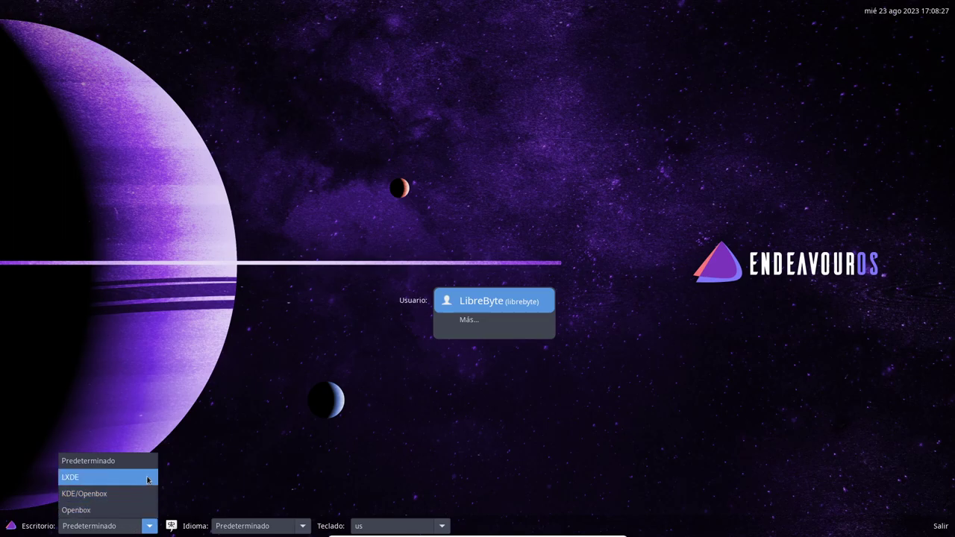
pyautogui.click(284, 508)
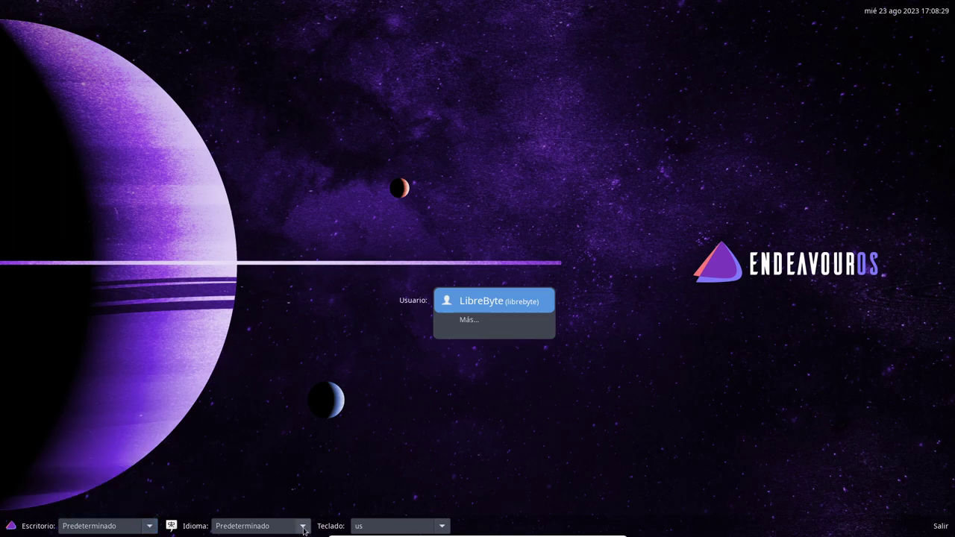
pyautogui.click(303, 527)
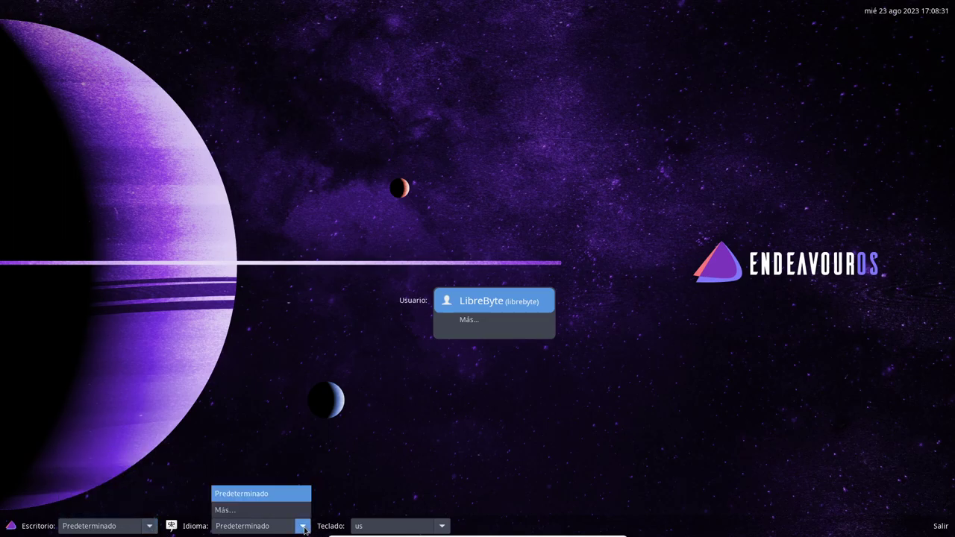
pyautogui.click(304, 530)
pyautogui.click(446, 528)
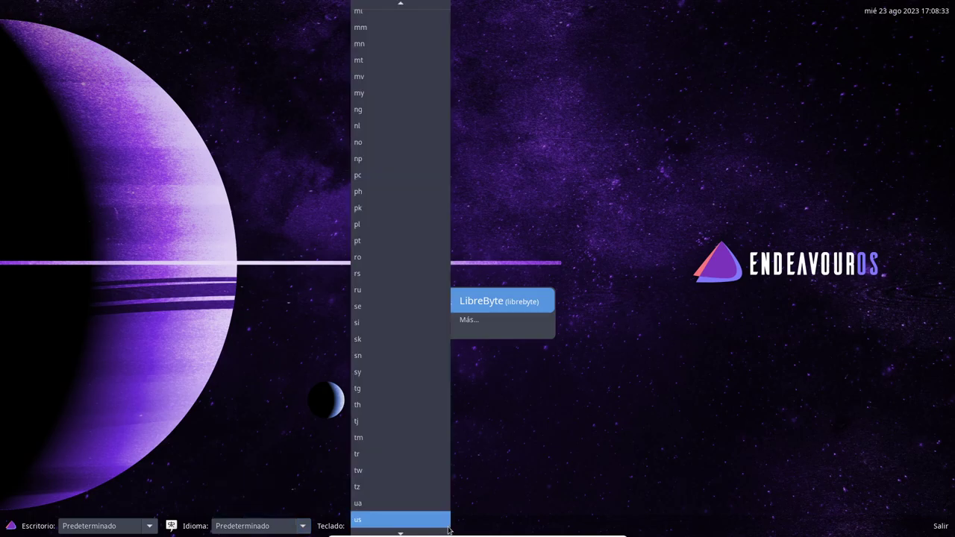
pyautogui.click(448, 530)
pyautogui.click(504, 308)
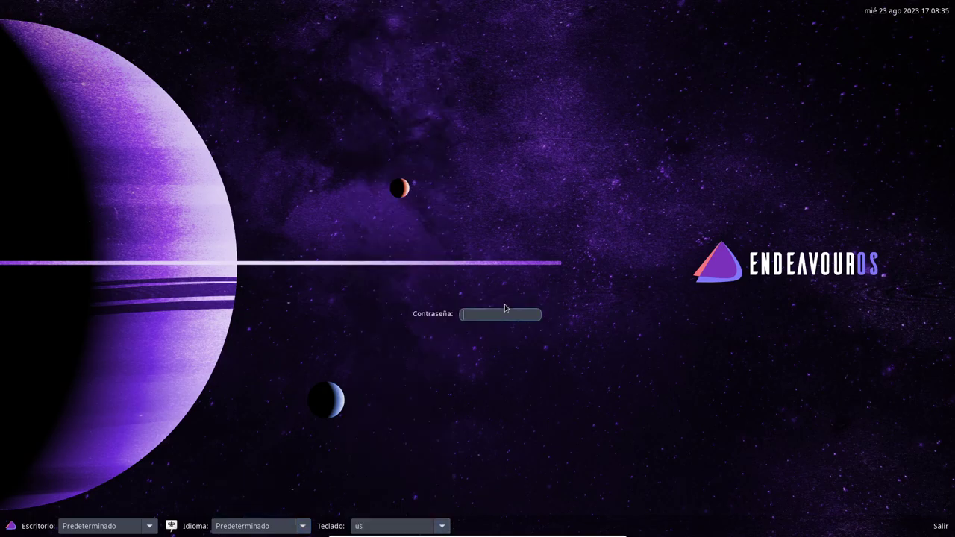
# Step: Log in with the account password and close the EndeavourOS Welcome window
pyautogui.write('**')
pyautogui.press('Return')
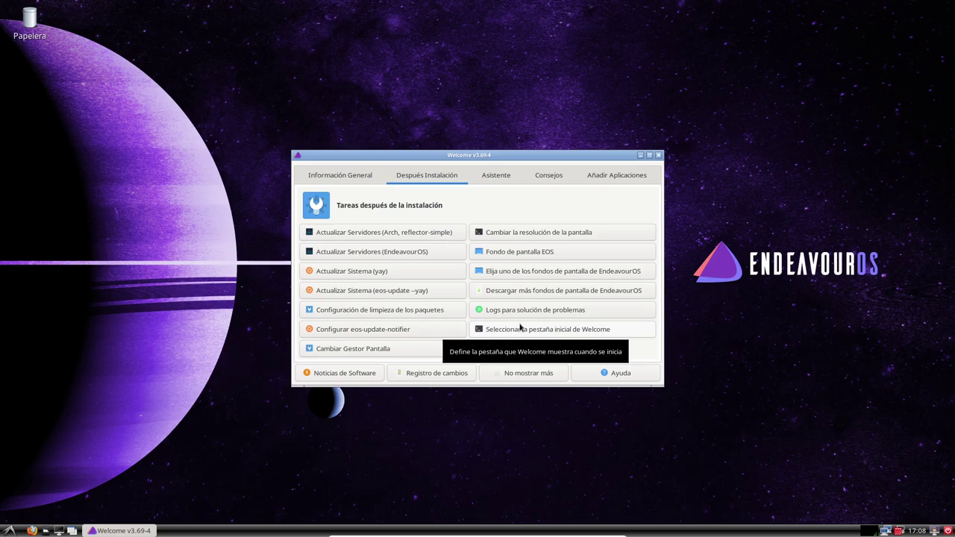
pyautogui.click(658, 155)
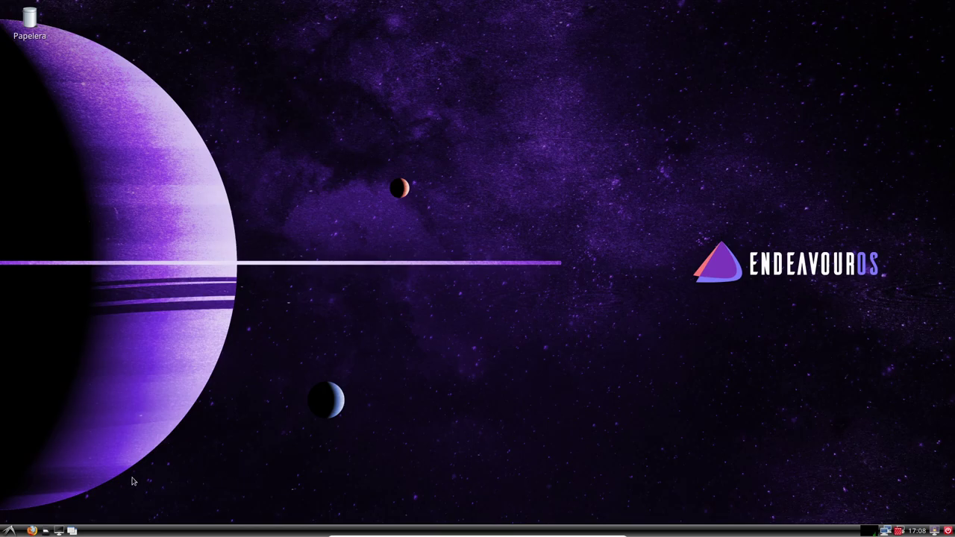
pyautogui.click(9, 530)
pyautogui.moveTo(56, 423)
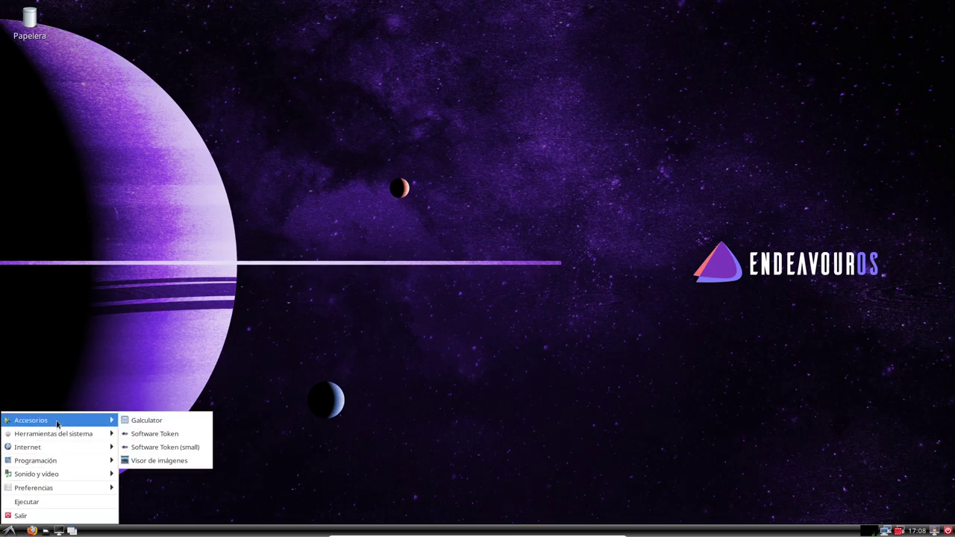
pyautogui.click(246, 432)
pyautogui.click(46, 530)
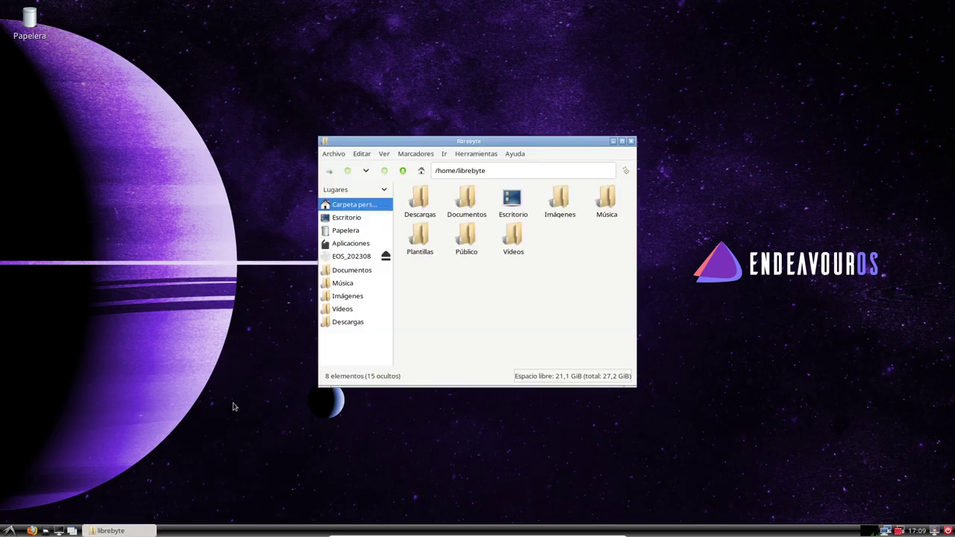
pyautogui.doubleClick(562, 145)
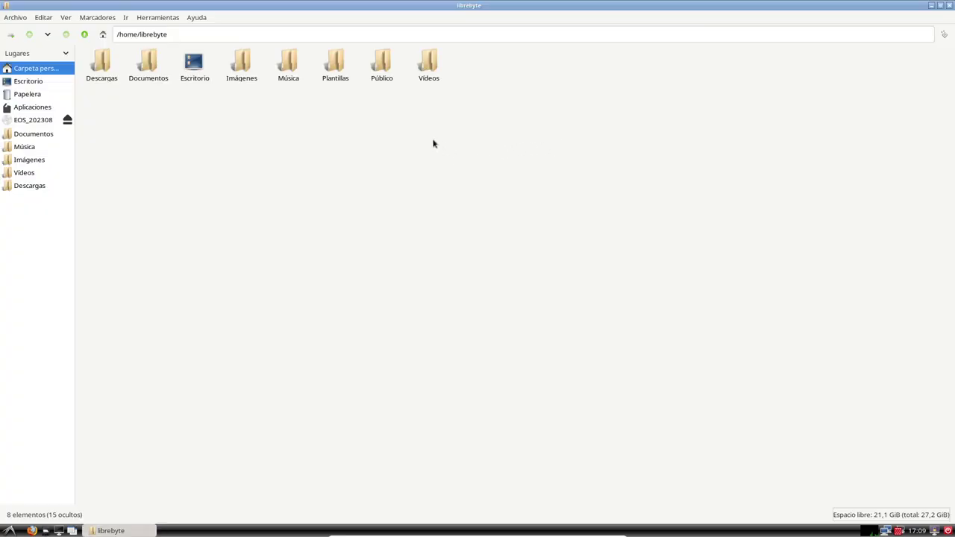
pyautogui.click(336, 75)
pyautogui.rightClick(339, 78)
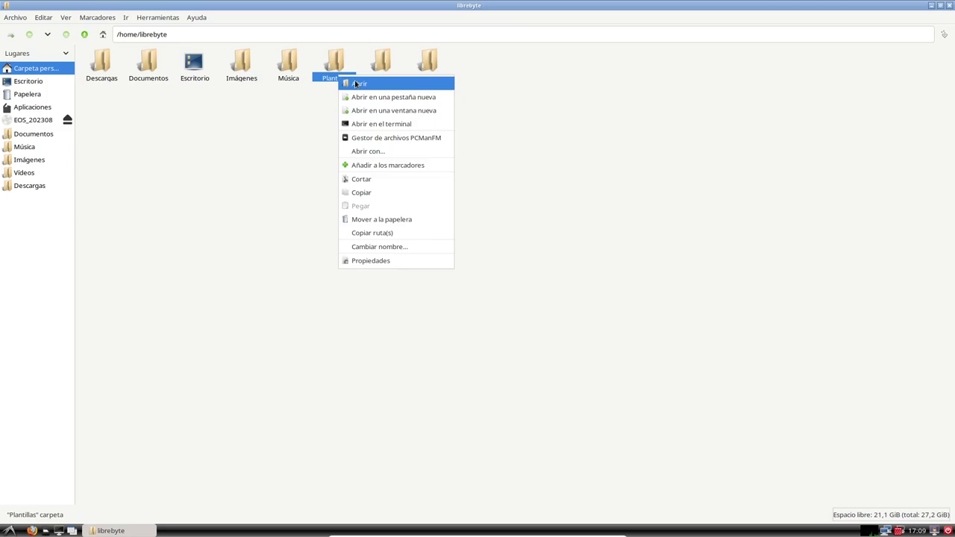
pyautogui.click(278, 166)
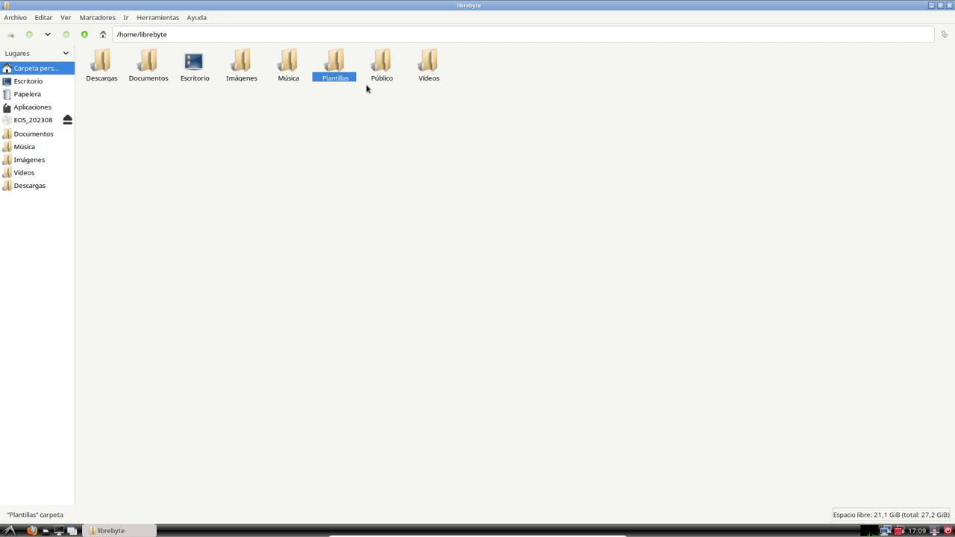
pyautogui.click(939, 6)
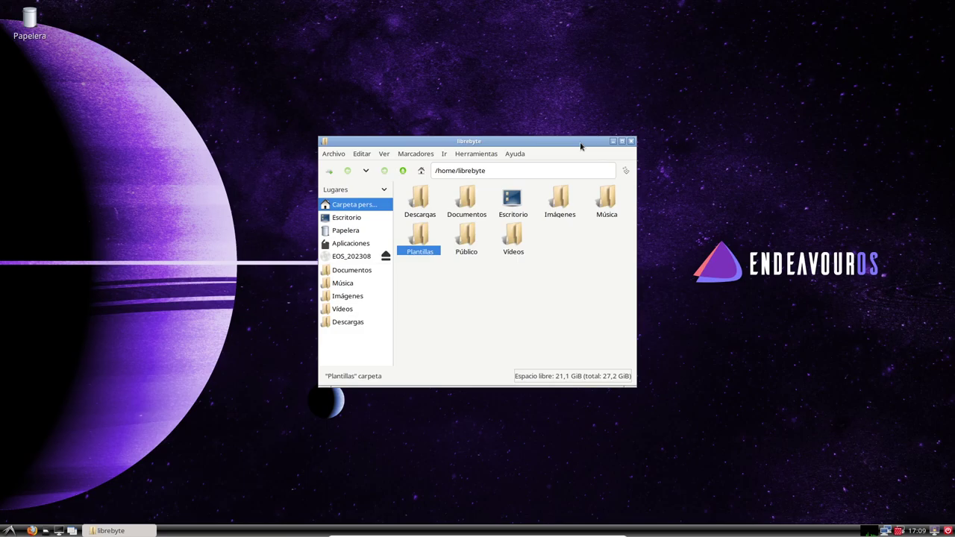
pyautogui.moveTo(580, 145); pyautogui.dragTo(586, 124)
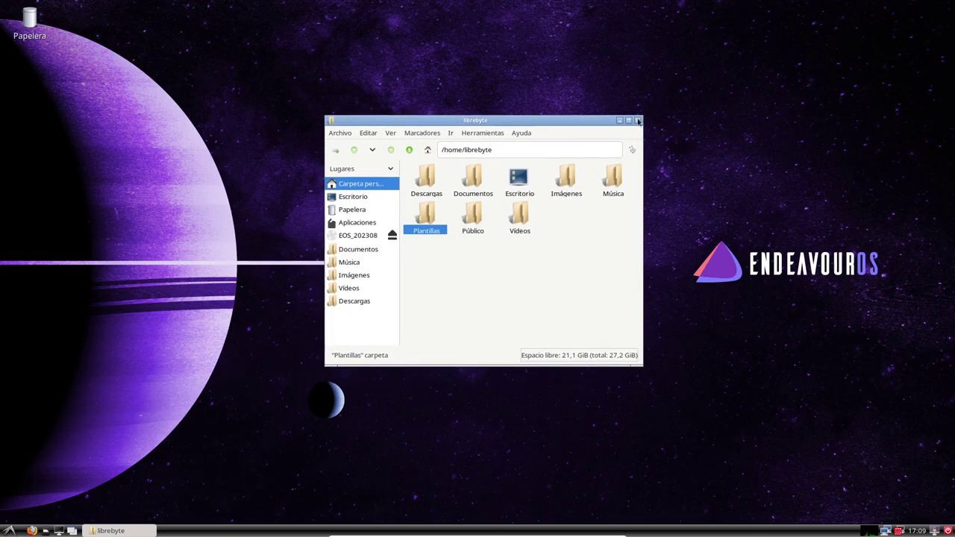
pyautogui.doubleClick(587, 121)
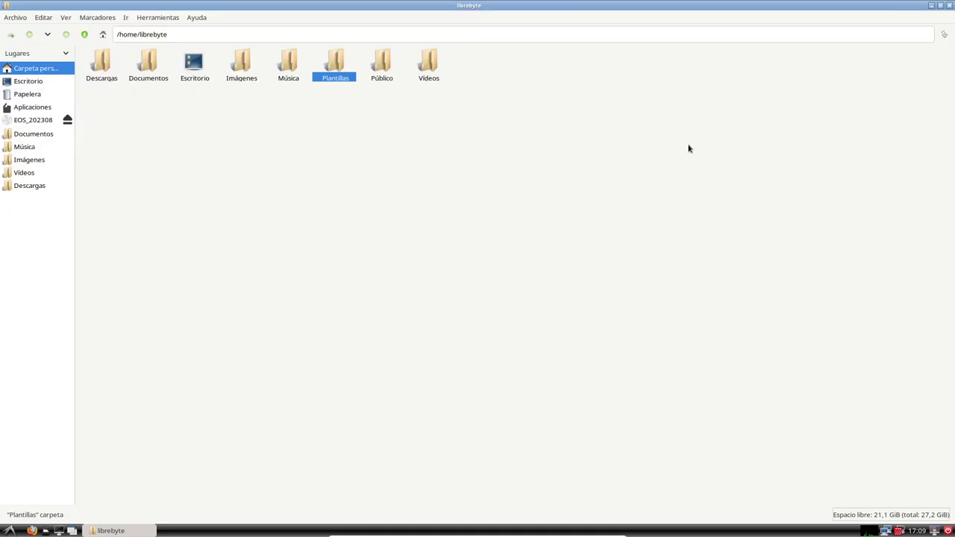
pyautogui.doubleClick(880, 9)
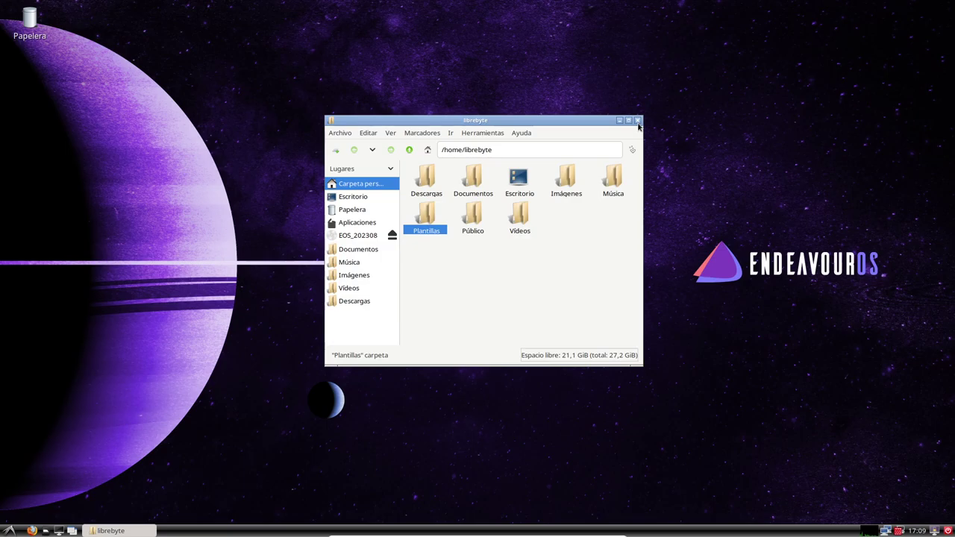
pyautogui.click(638, 121)
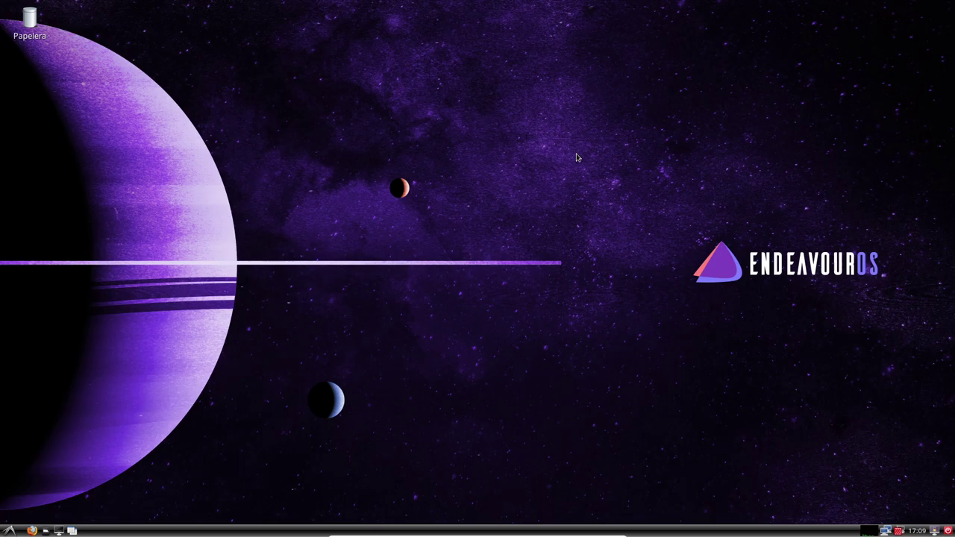
# Step: Launch LXTerminal from Herramientas del sistema in the application menu
pyautogui.click(12, 530)
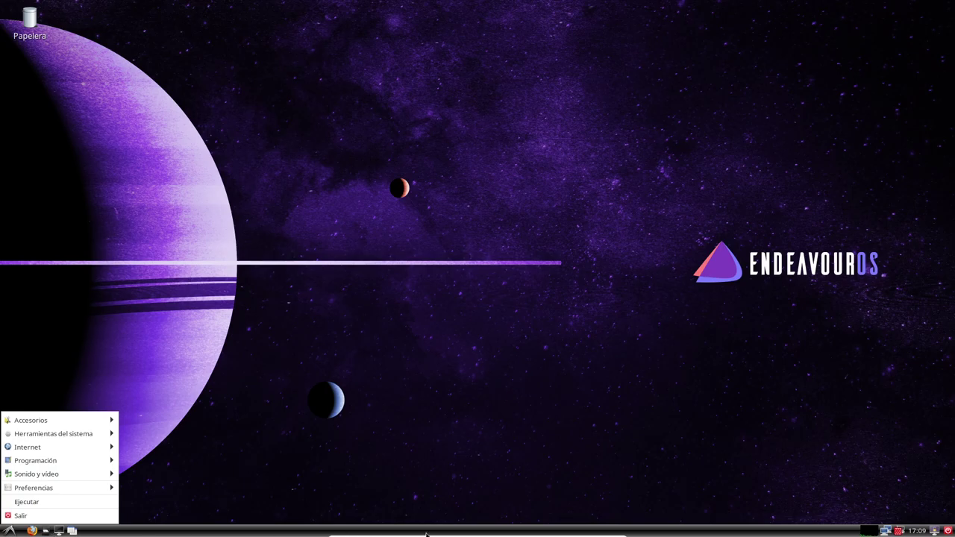
pyautogui.moveTo(477, 534)
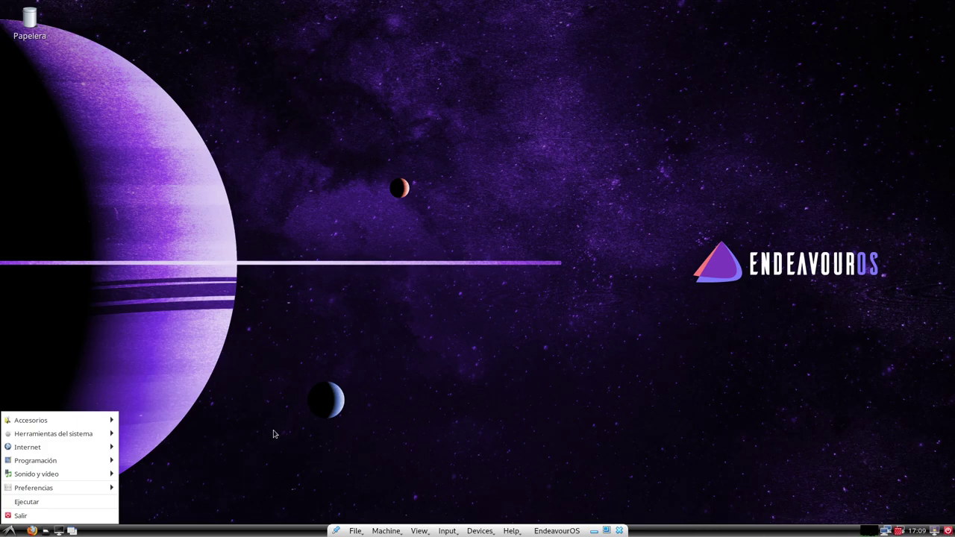
pyautogui.moveTo(56, 422)
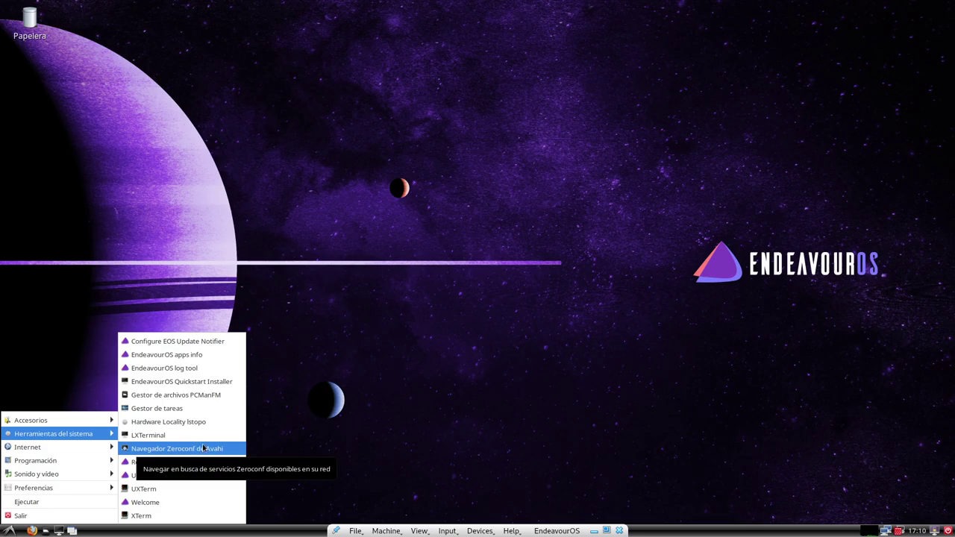
pyautogui.click(160, 434)
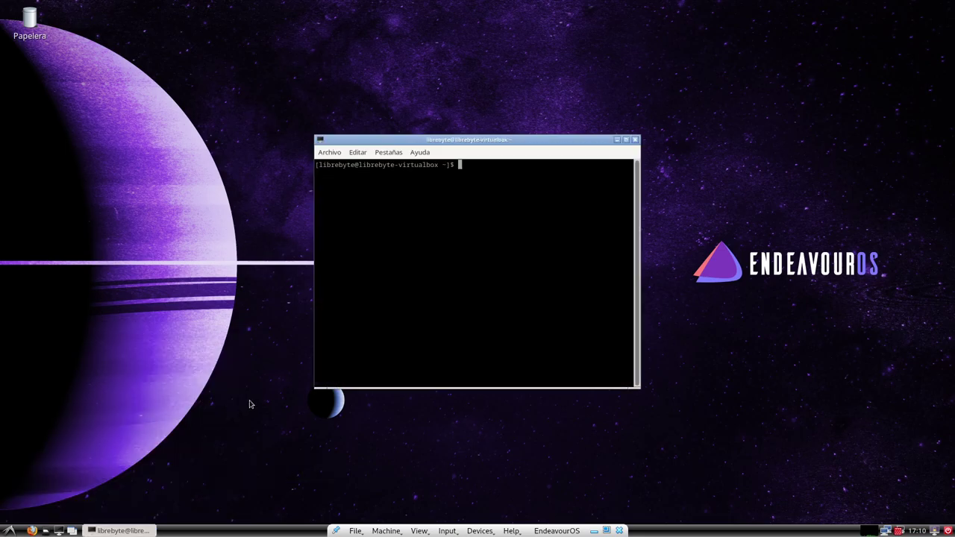
# Step: View and close LXTerminal's Acerca de information, then maximize the terminal window
pyautogui.click(419, 152)
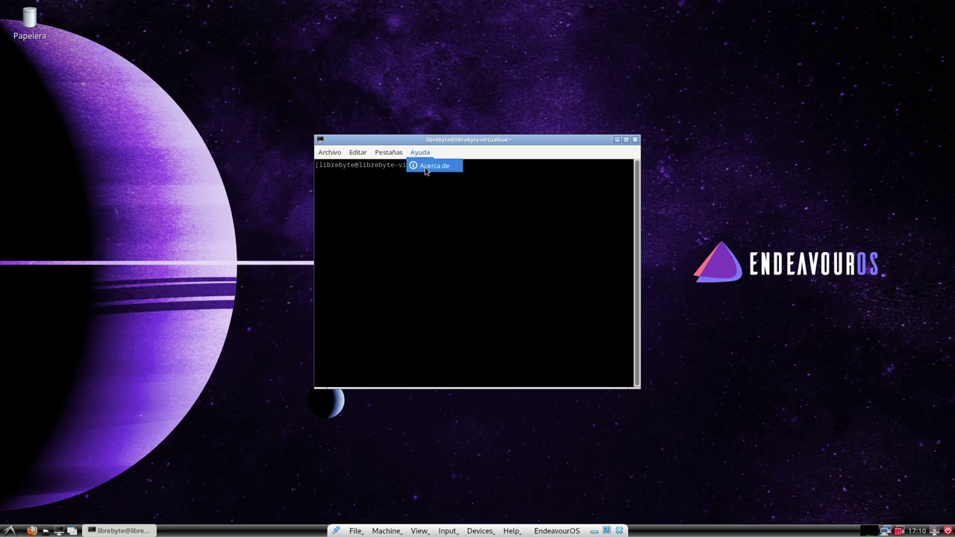
pyautogui.click(426, 165)
pyautogui.click(575, 181)
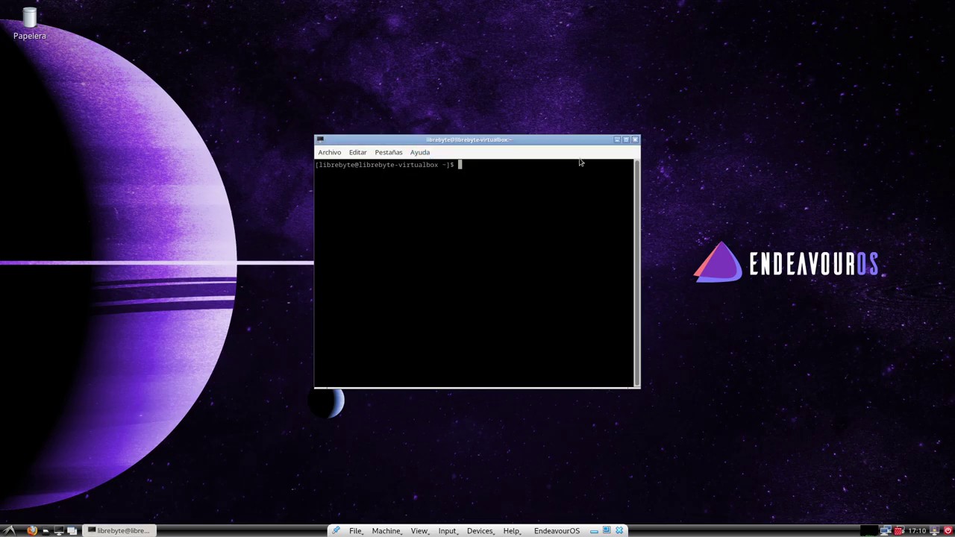
pyautogui.click(626, 139)
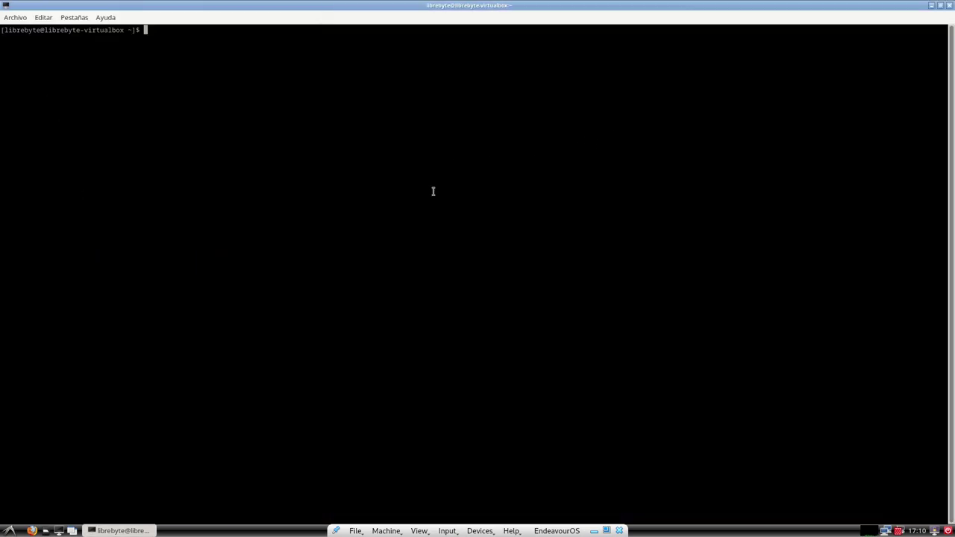
# Step: Show the application menu's Preferencias submenu listing tools like Cortafuegos and YAD settings
pyautogui.click(9, 530)
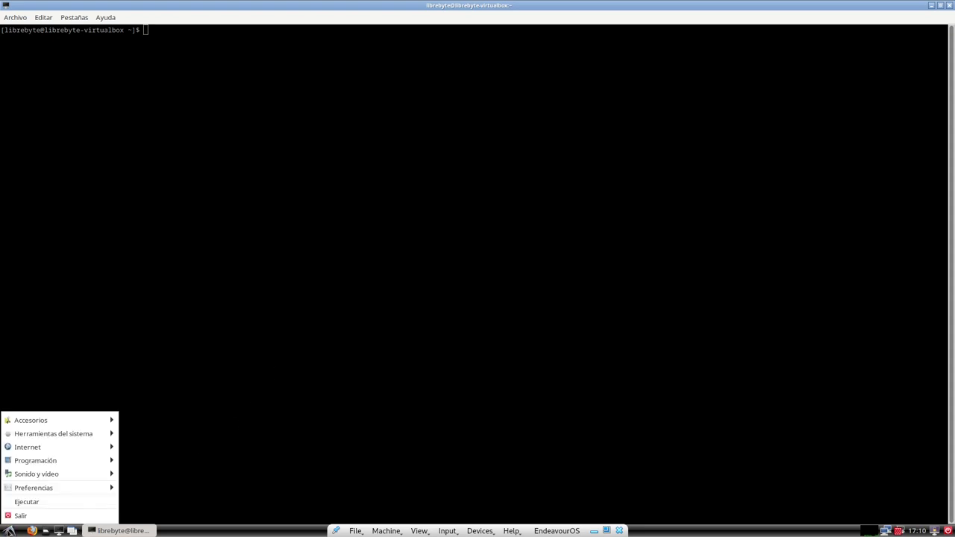
pyautogui.moveTo(42, 474)
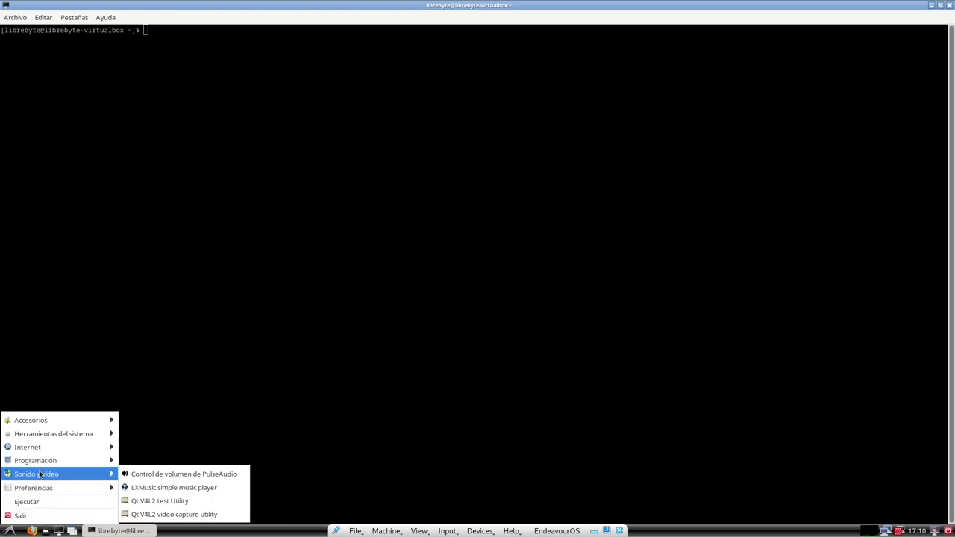
pyautogui.moveTo(55, 494)
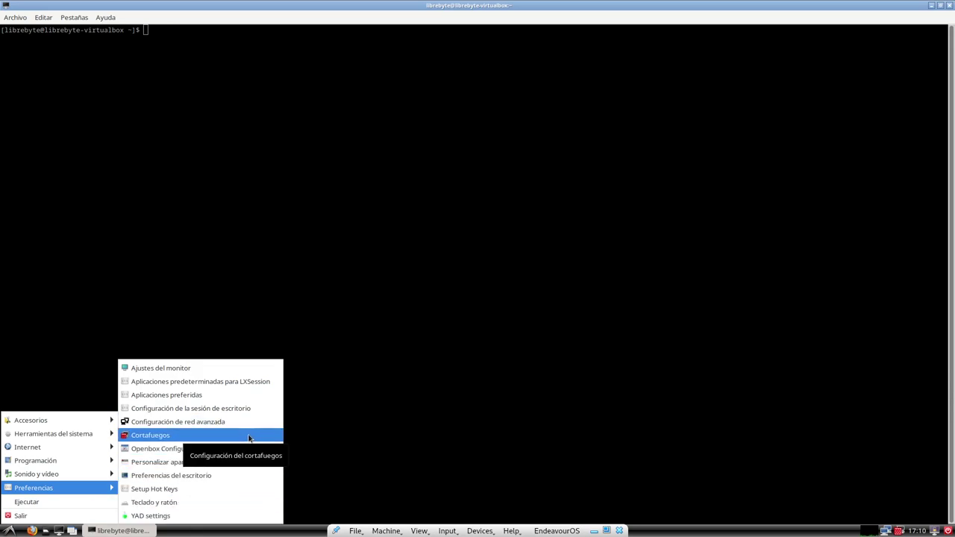
pyautogui.click(223, 476)
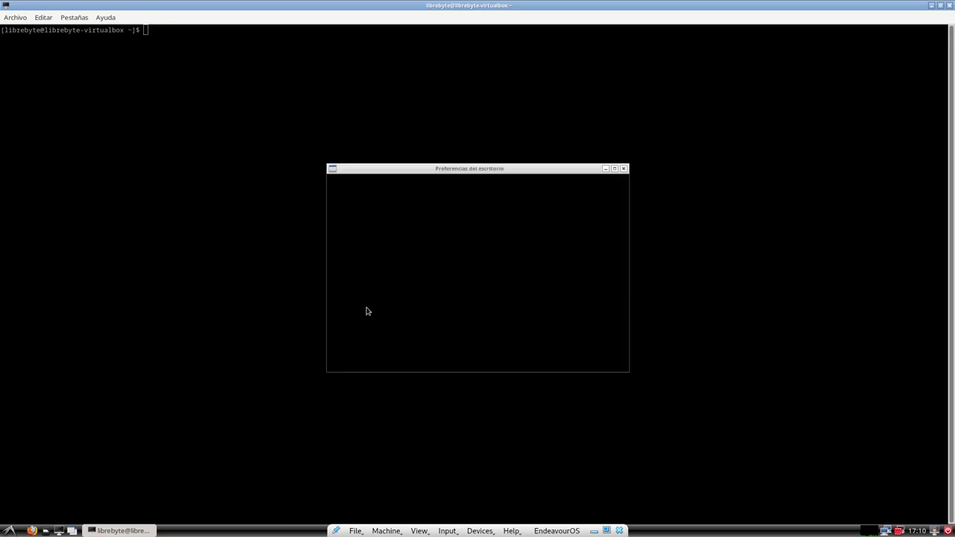
pyautogui.click(422, 192)
pyautogui.click(482, 192)
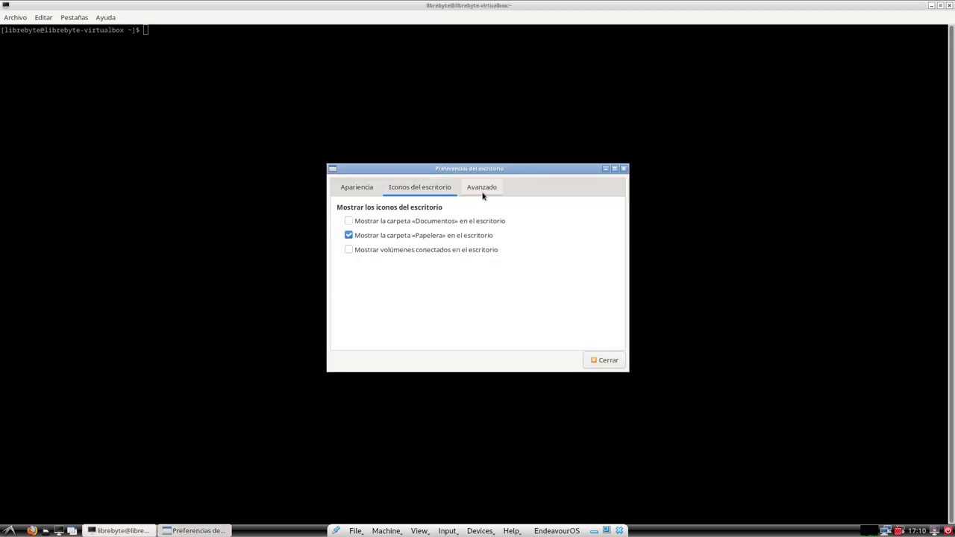
pyautogui.click(357, 188)
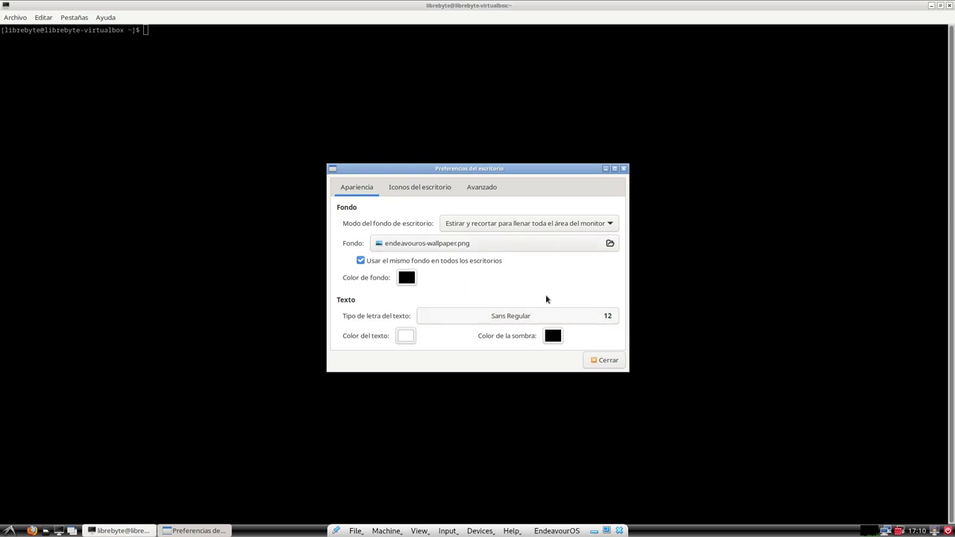
pyautogui.click(625, 169)
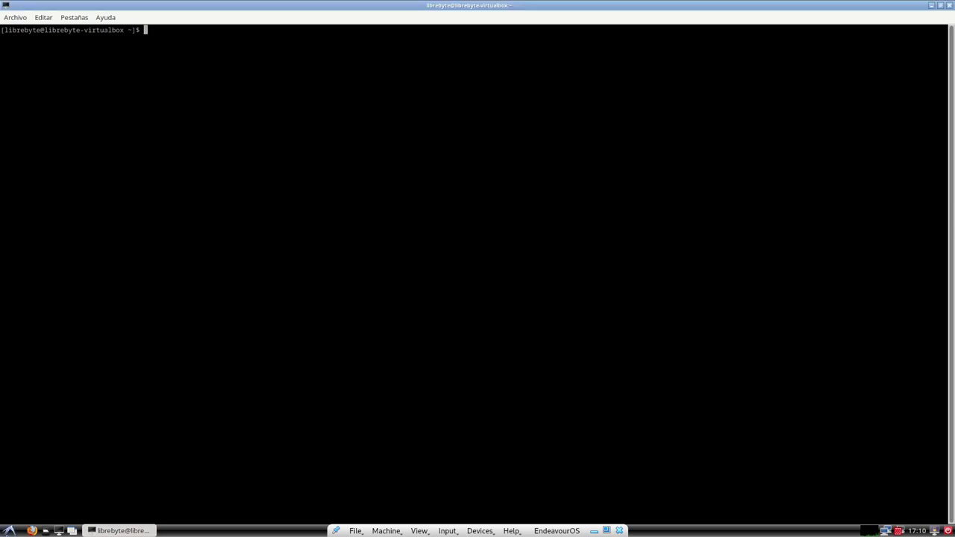
pyautogui.click(8, 530)
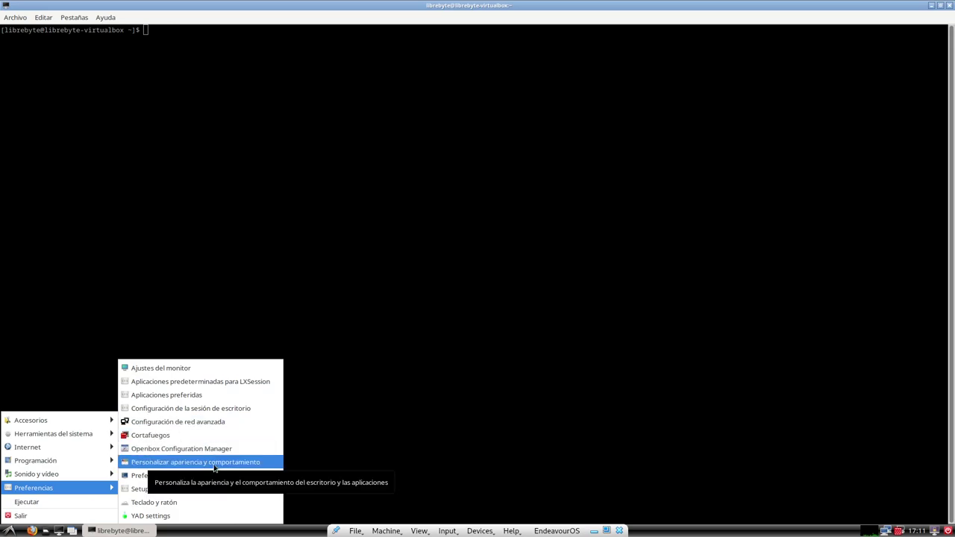
# Step: Open the appearance settings and choose the Arc-Dark widget theme
pyautogui.click(251, 462)
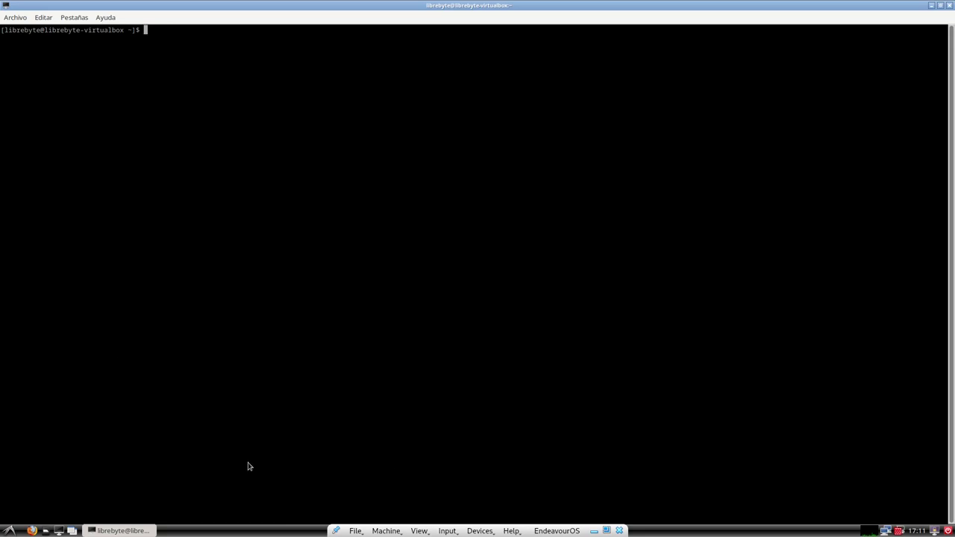
pyautogui.moveTo(281, 12); pyautogui.dragTo(448, 65)
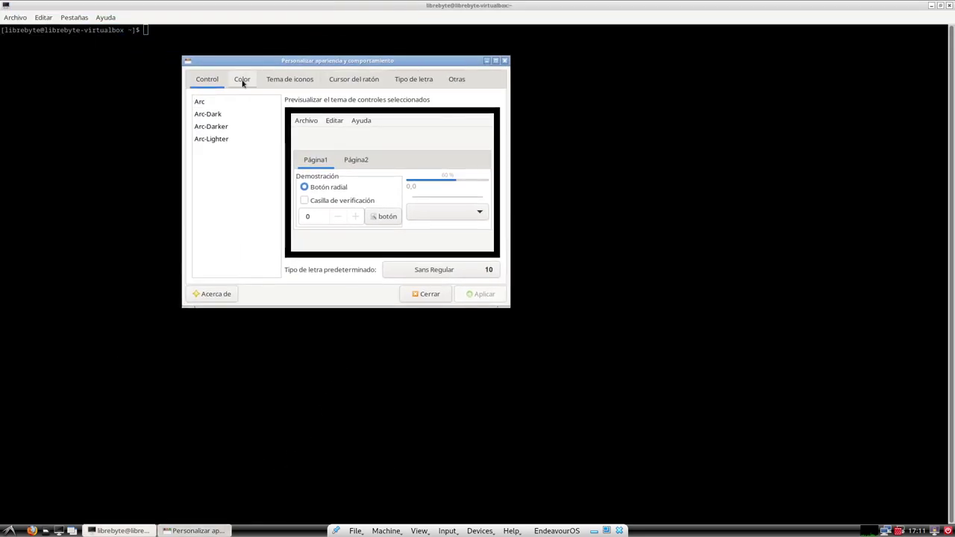
pyautogui.click(199, 105)
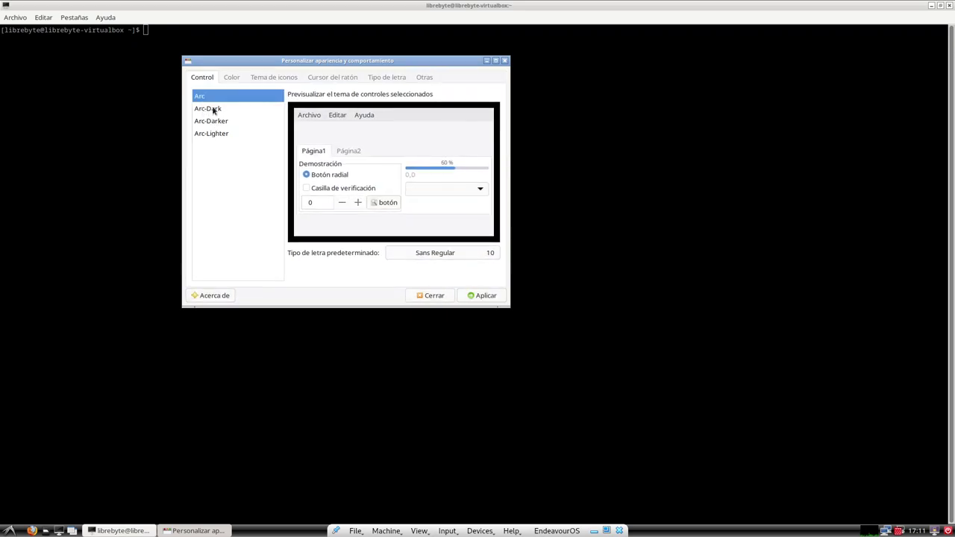
pyautogui.click(214, 110)
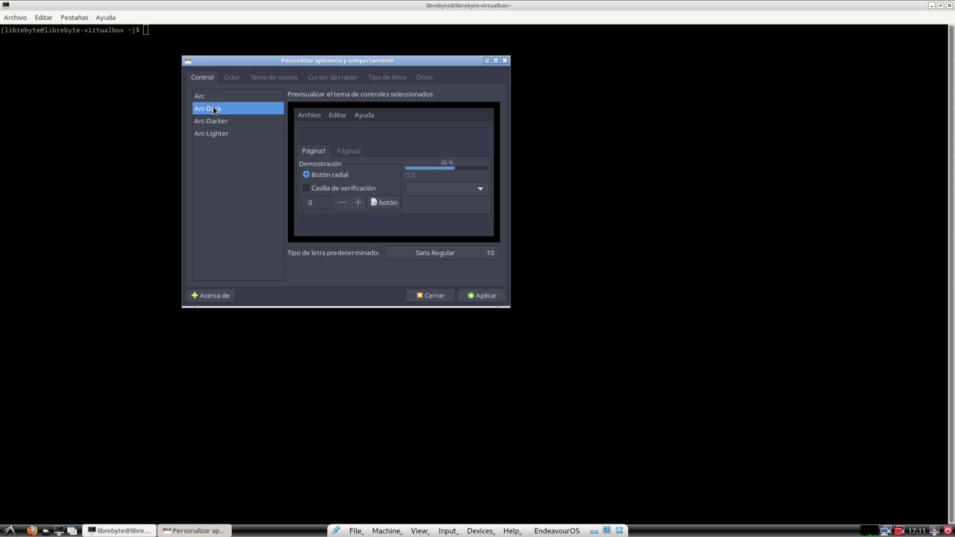
# Step: Browse the colour, icon and cursor tabs, keeping Qogir icons and the Adwaita cursor
pyautogui.click(231, 77)
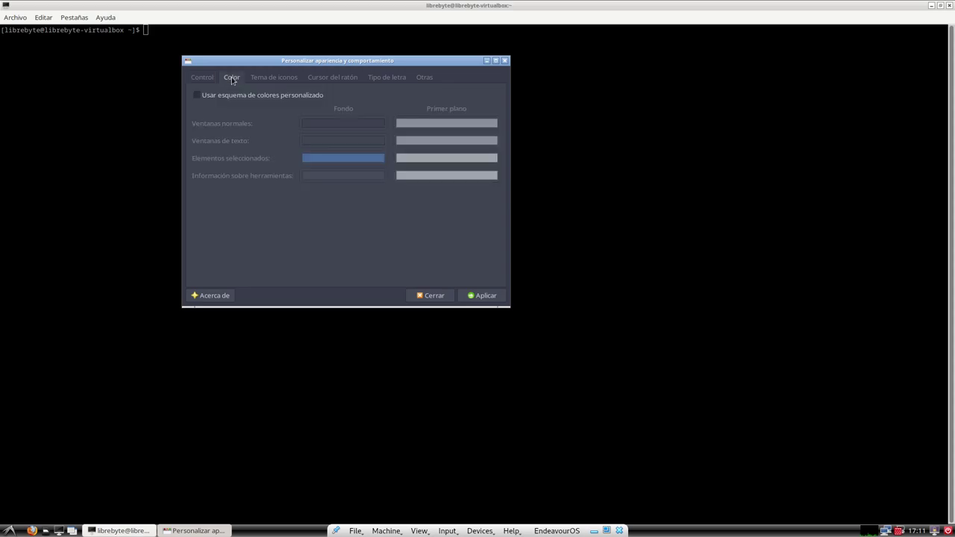
pyautogui.click(275, 78)
pyautogui.click(221, 122)
pyautogui.click(220, 134)
pyautogui.click(214, 123)
pyautogui.click(329, 78)
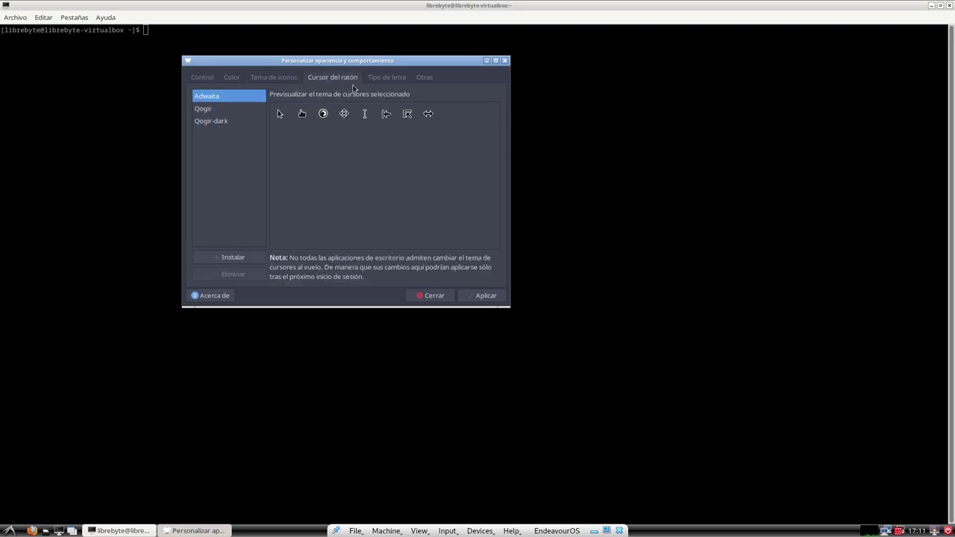
pyautogui.click(210, 110)
pyautogui.click(213, 97)
# Step: Review the font and other tabs, then apply the Arc-Dark settings and close the dialog
pyautogui.click(387, 78)
pyautogui.click(428, 77)
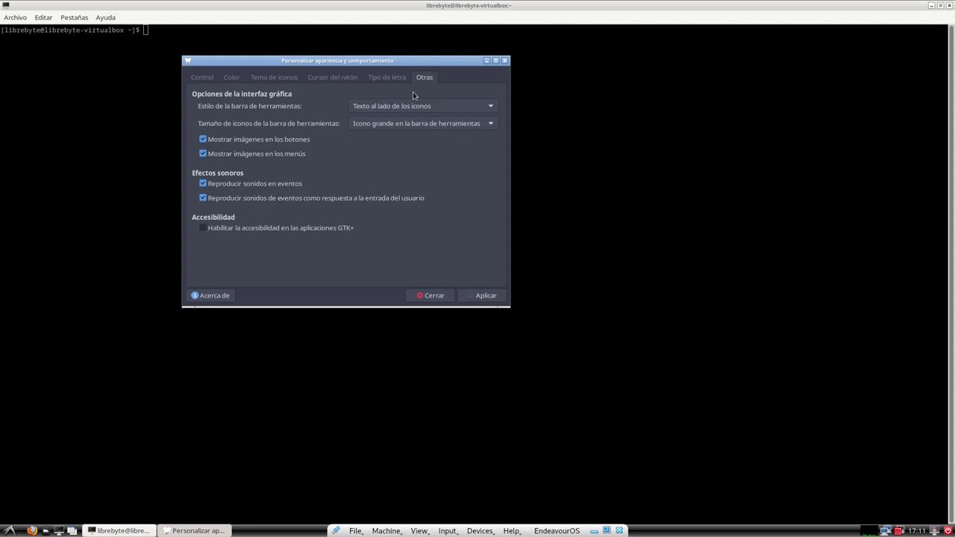
pyautogui.click(206, 79)
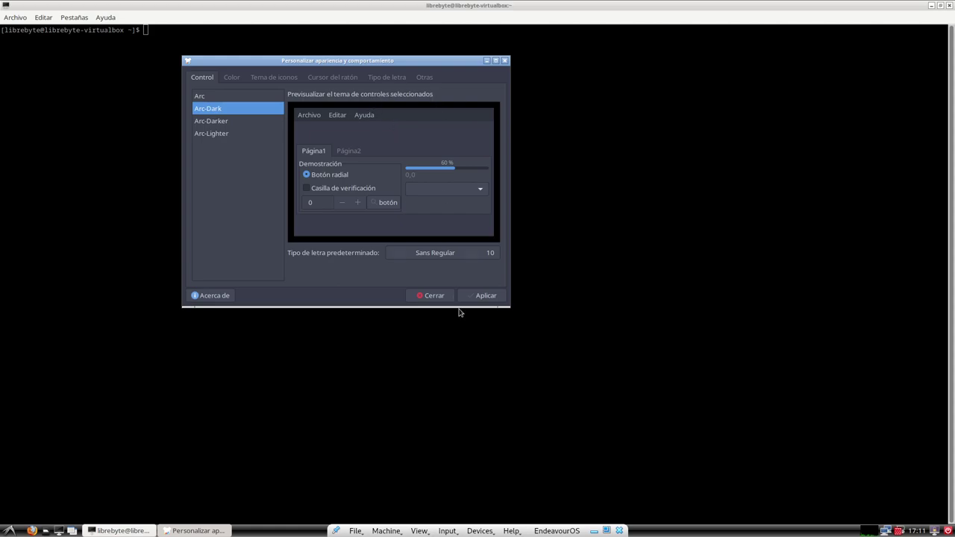
pyautogui.click(485, 296)
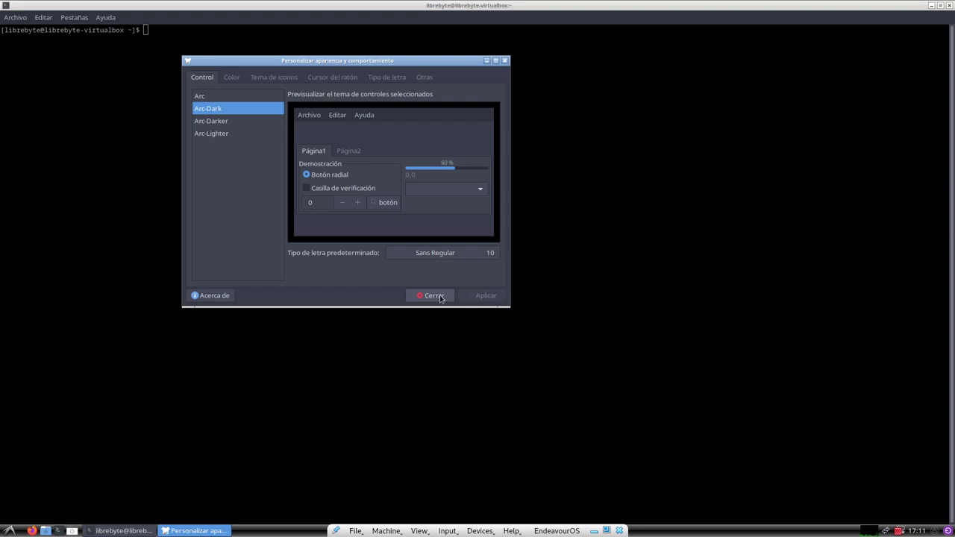
pyautogui.click(440, 296)
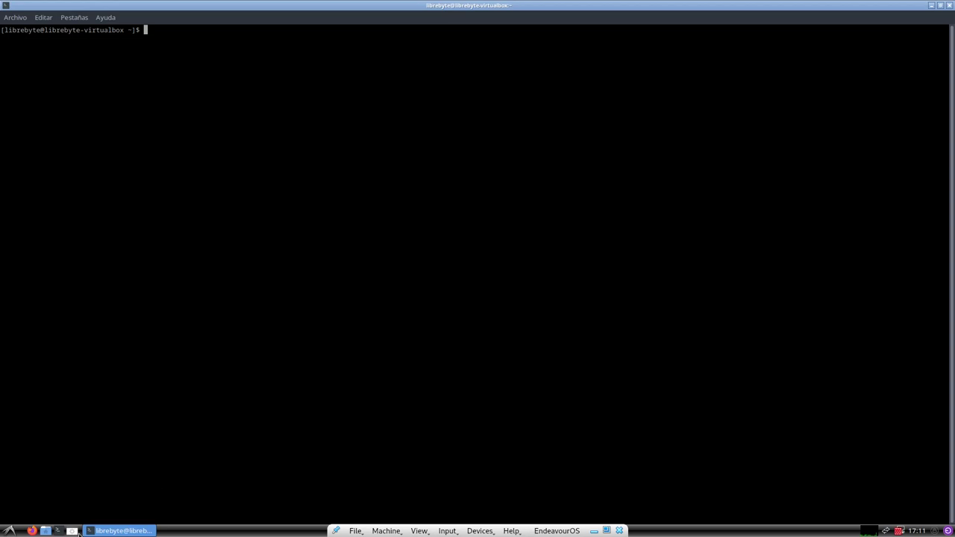
# Step: Launch the Openbox Configuration Manager from the application menu's Preferencias submenu
pyautogui.click(9, 529)
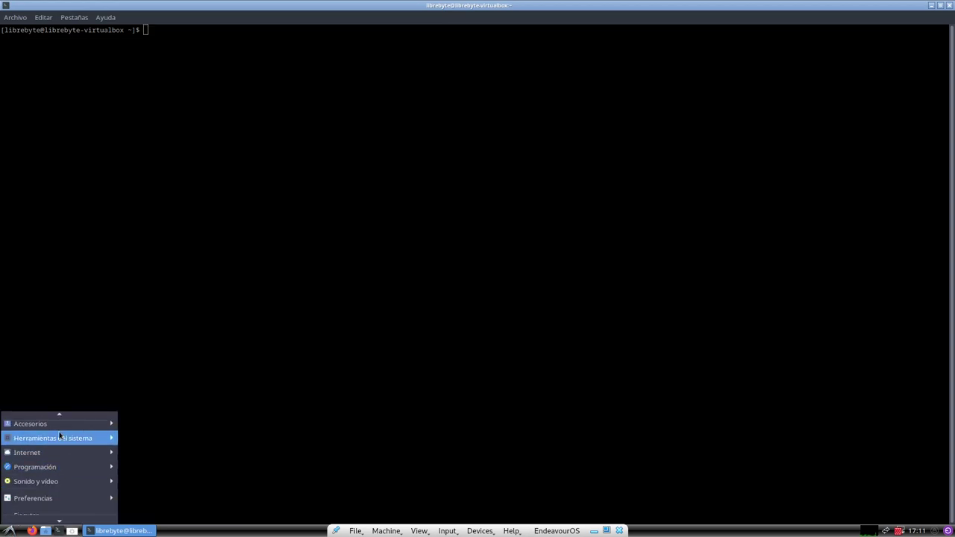
pyautogui.moveTo(59, 518)
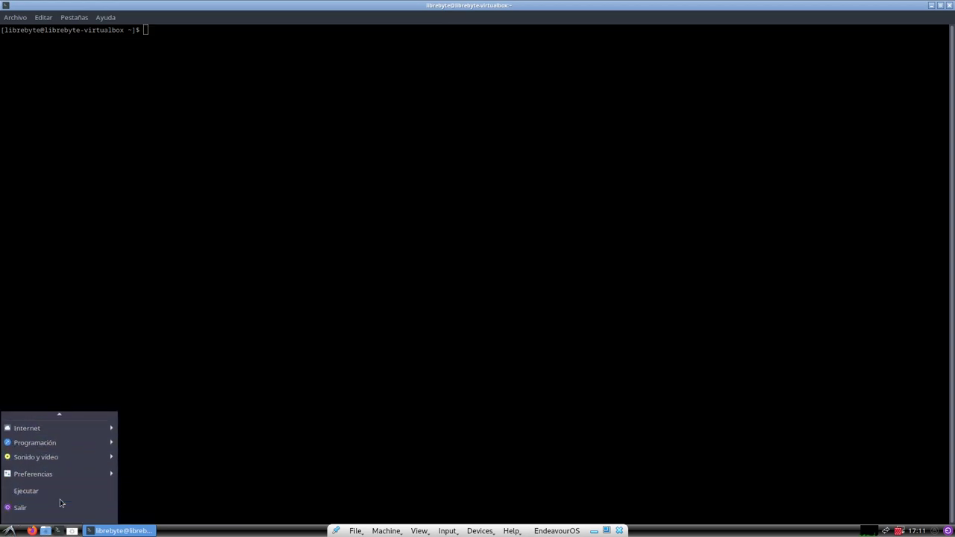
pyautogui.click(157, 341)
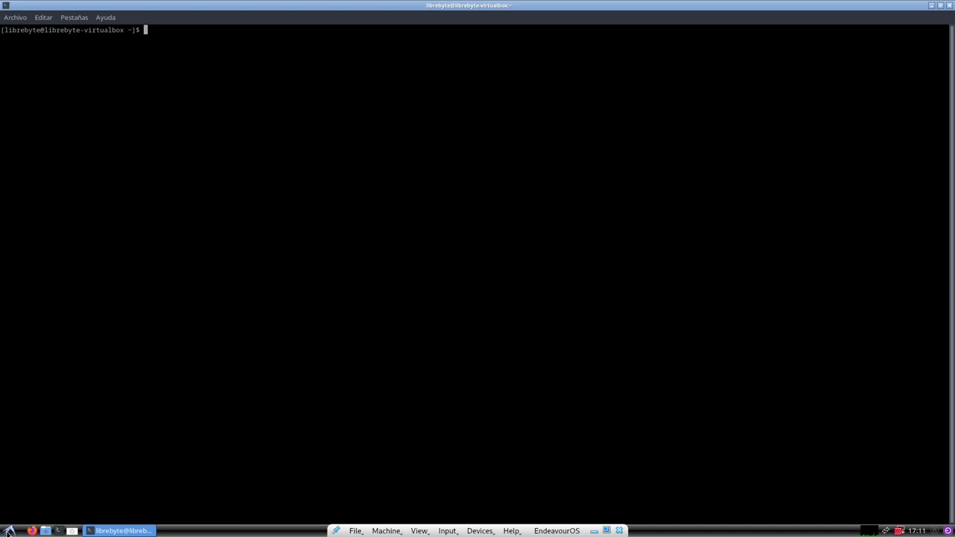
pyautogui.click(9, 530)
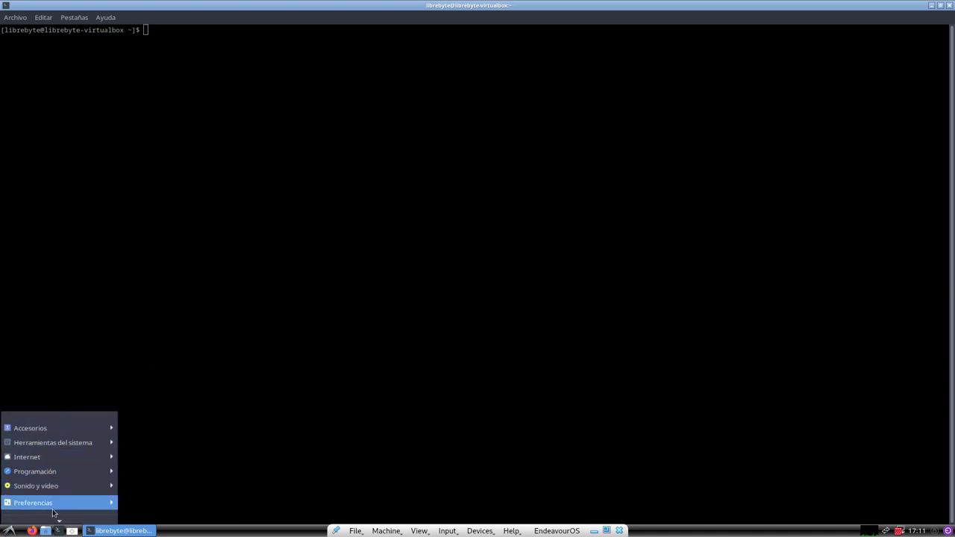
pyautogui.moveTo(58, 507)
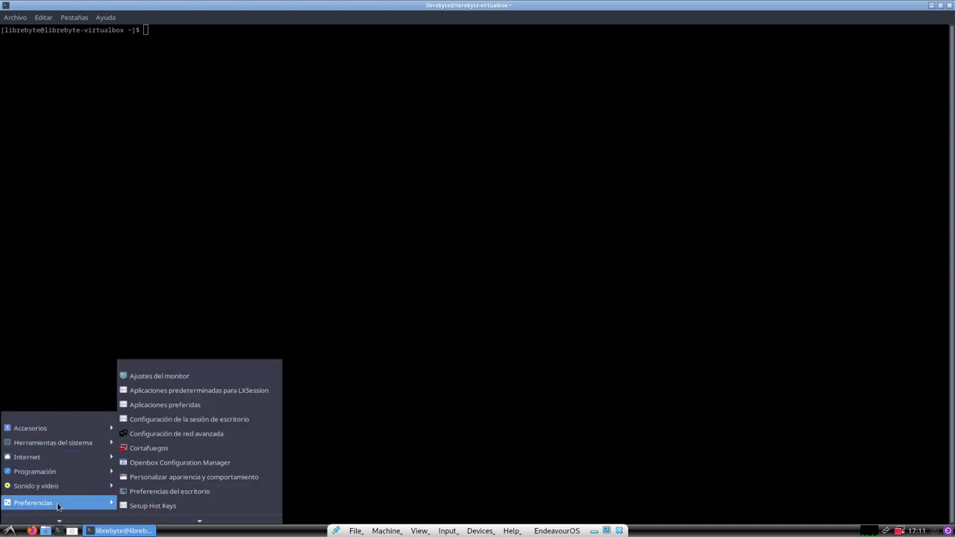
pyautogui.click(213, 463)
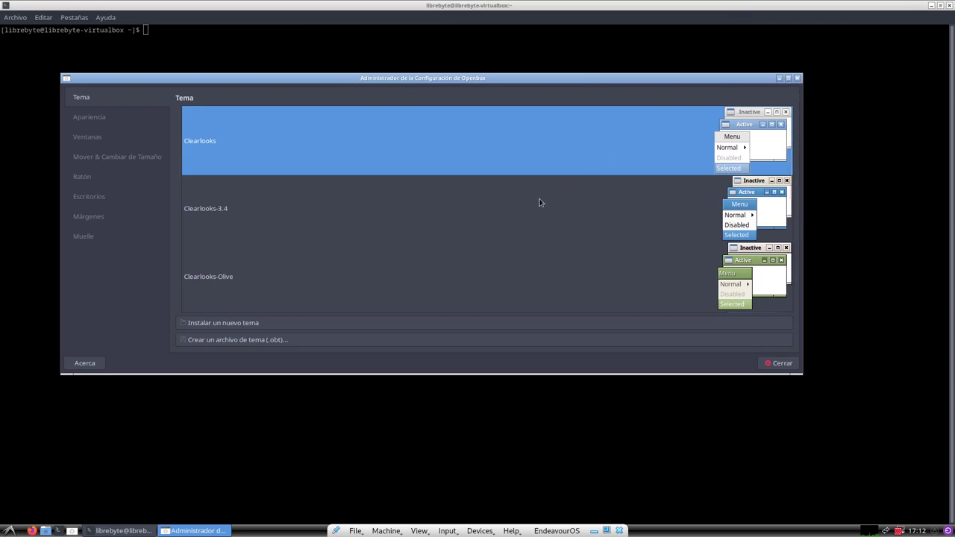
# Step: Try the Mikachu, Natura, Onyx and Syscrash window themes from the Tema list
pyautogui.scroll(-3, 555, 199)
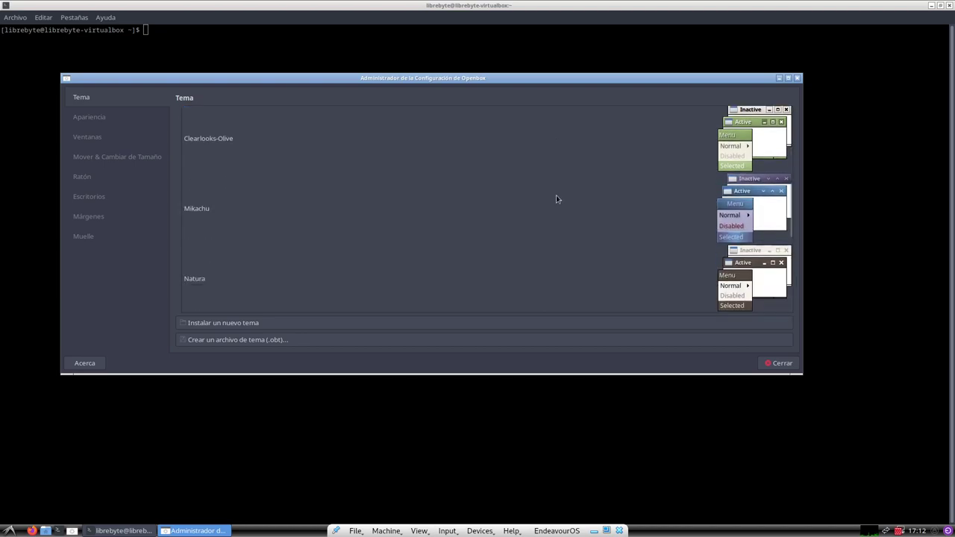
pyautogui.click(759, 212)
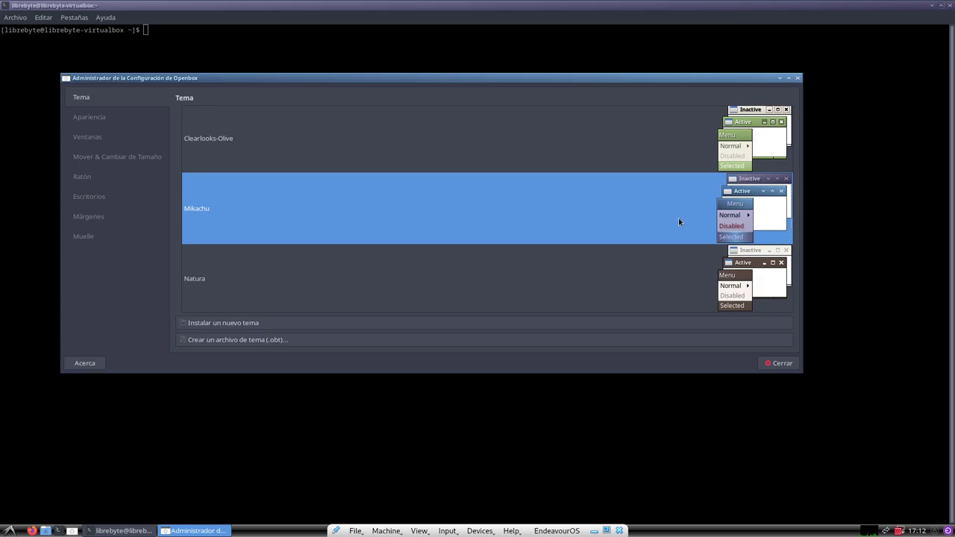
pyautogui.scroll(-1, 678, 218)
pyautogui.click(698, 228)
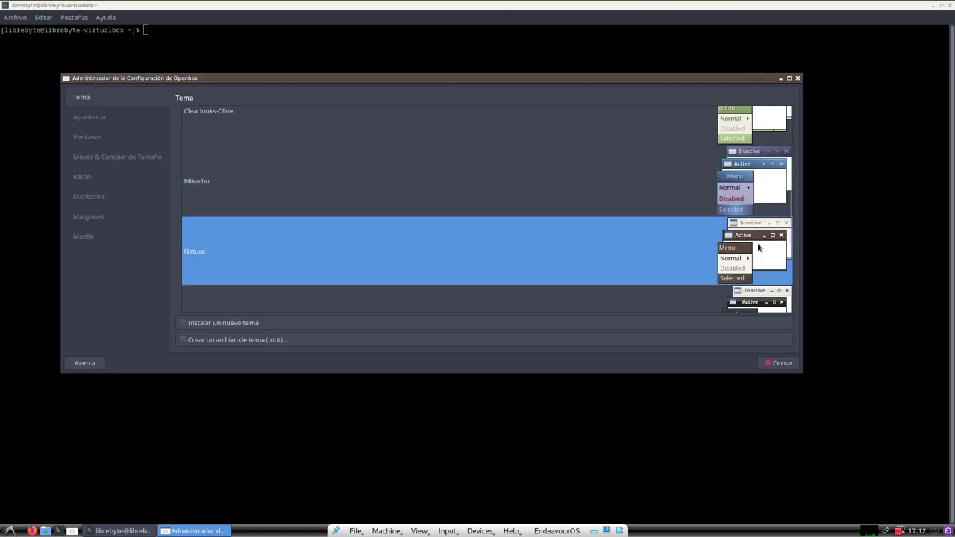
pyautogui.scroll(-1, 675, 222)
pyautogui.click(763, 264)
pyautogui.scroll(-7, 671, 230)
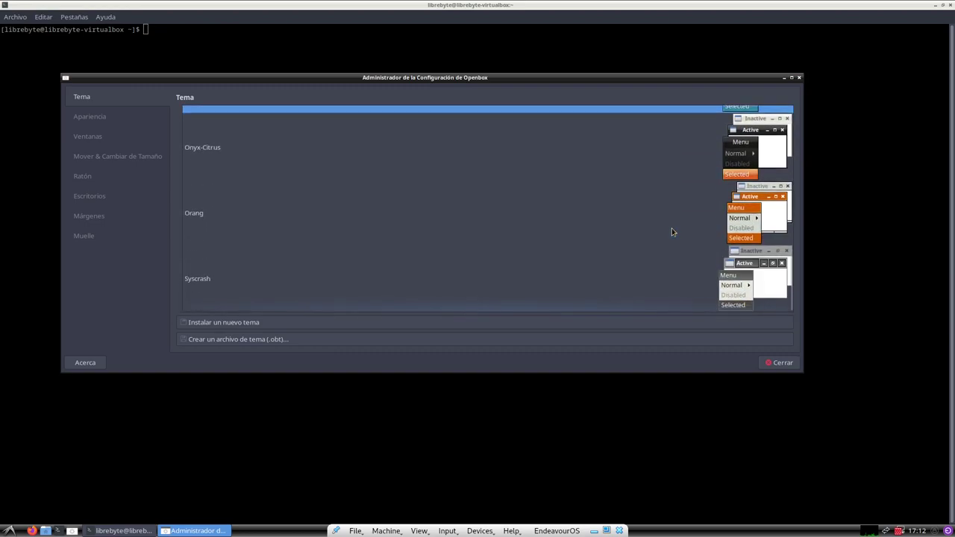
pyautogui.click(753, 278)
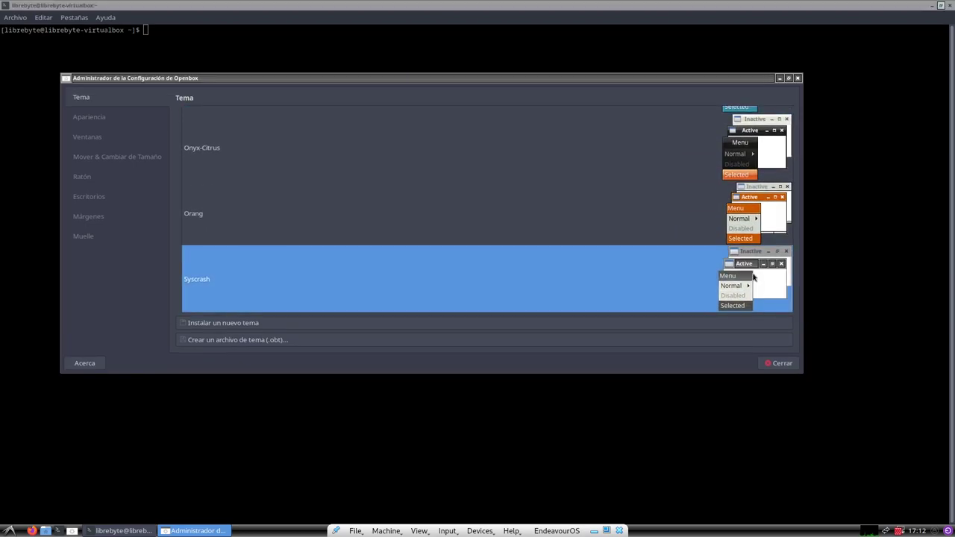
# Step: Try Artwiz-boxed, then settle on the Mikachu window theme
pyautogui.scroll(12, 654, 241)
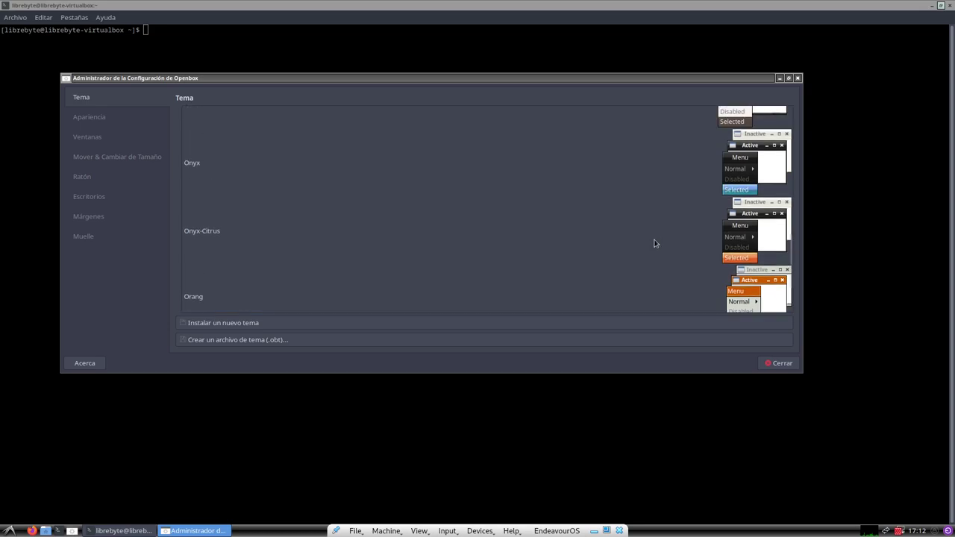
pyautogui.scroll(5, 654, 244)
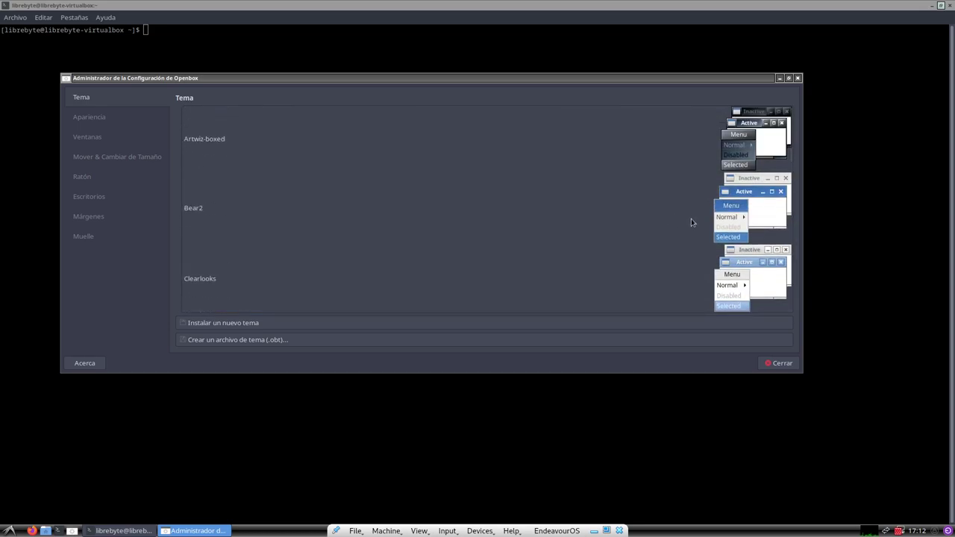
pyautogui.scroll(-2, 690, 220)
pyautogui.scroll(2, 689, 220)
pyautogui.click(759, 123)
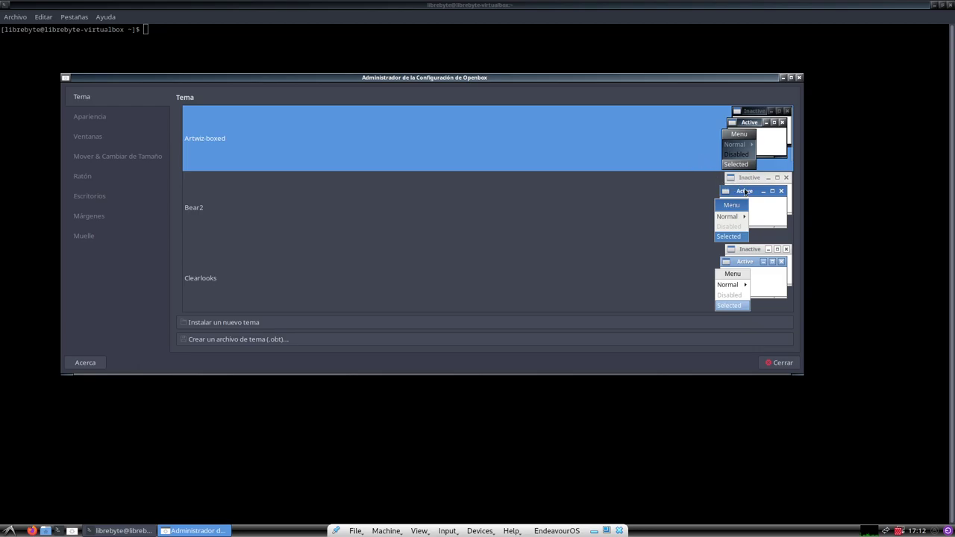
pyautogui.scroll(-6, 746, 192)
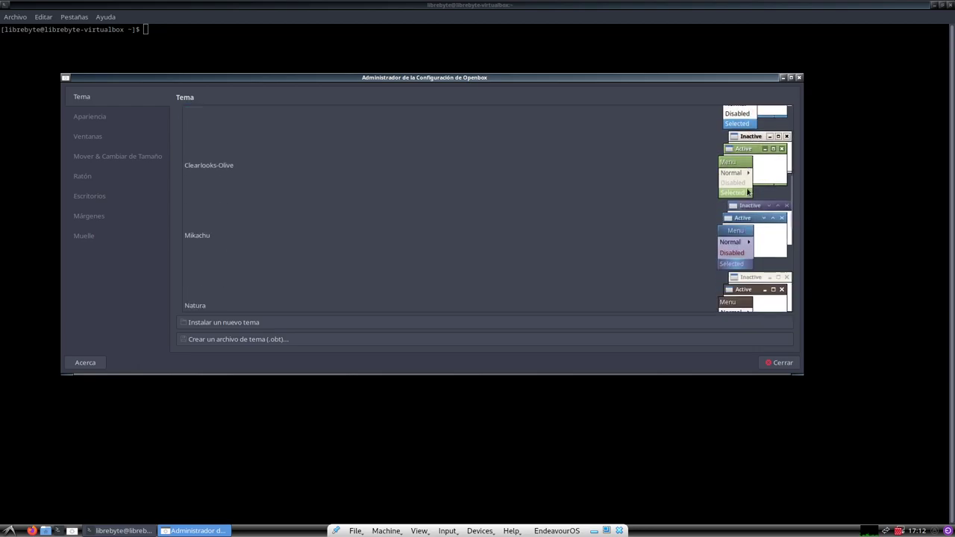
pyautogui.click(764, 217)
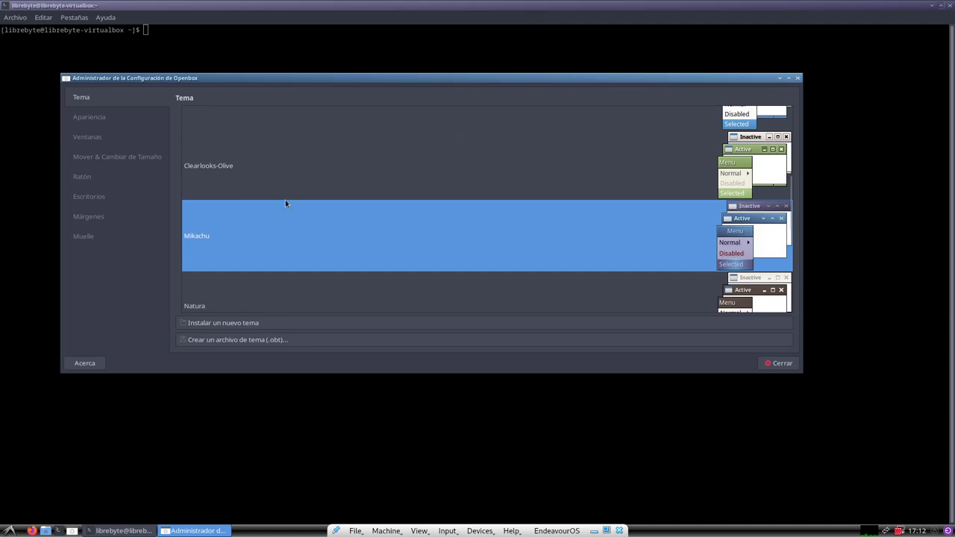
# Step: Show the Apariencia settings with button order NLIMC and Sans Bold 8 title fonts
pyautogui.click(116, 119)
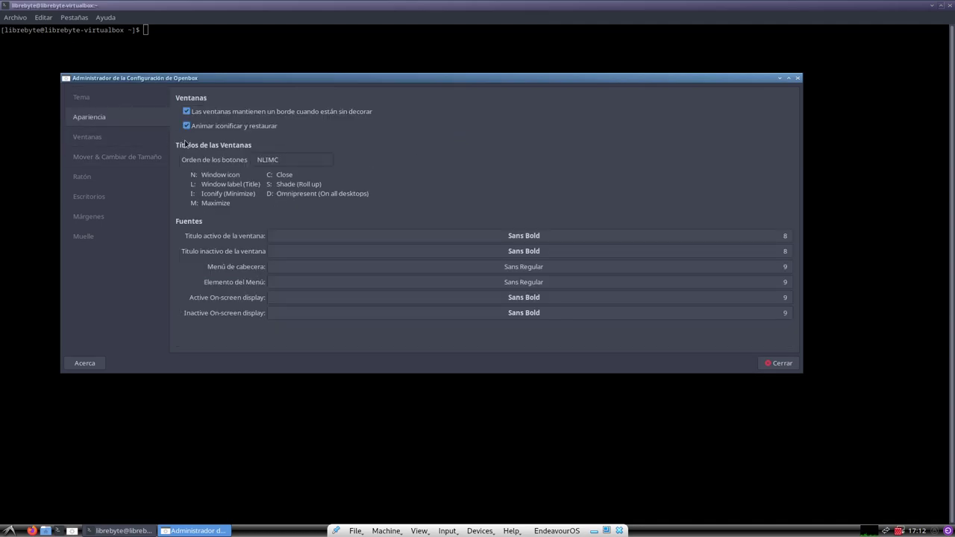
pyautogui.click(292, 158)
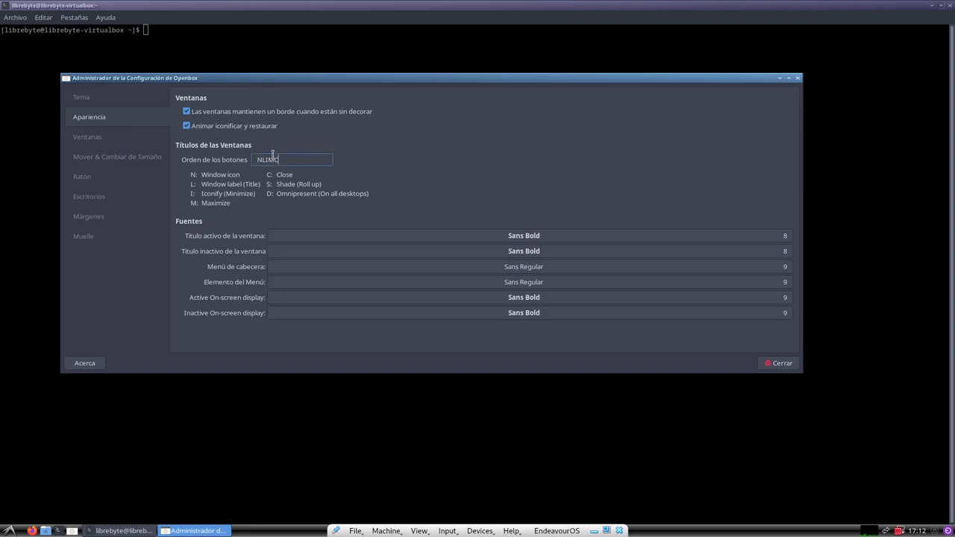